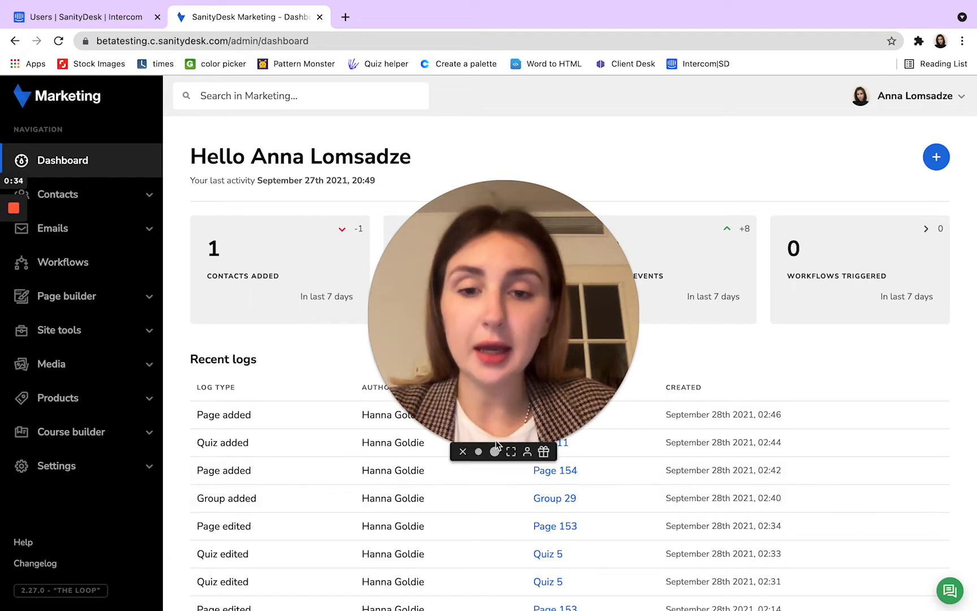
left_click(480, 453)
left_click_drag(453, 388, 942, 565)
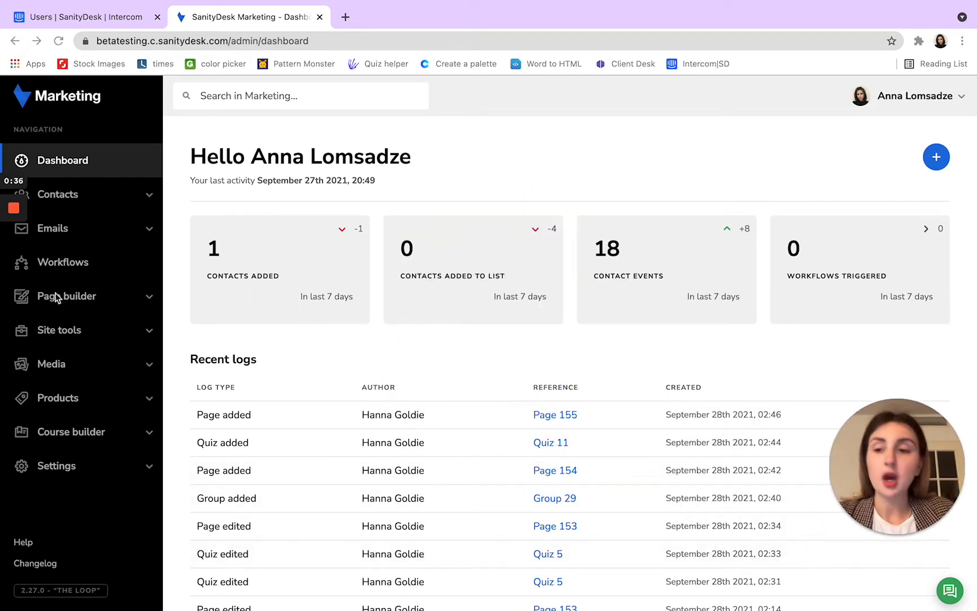
mouse_move(3, 276)
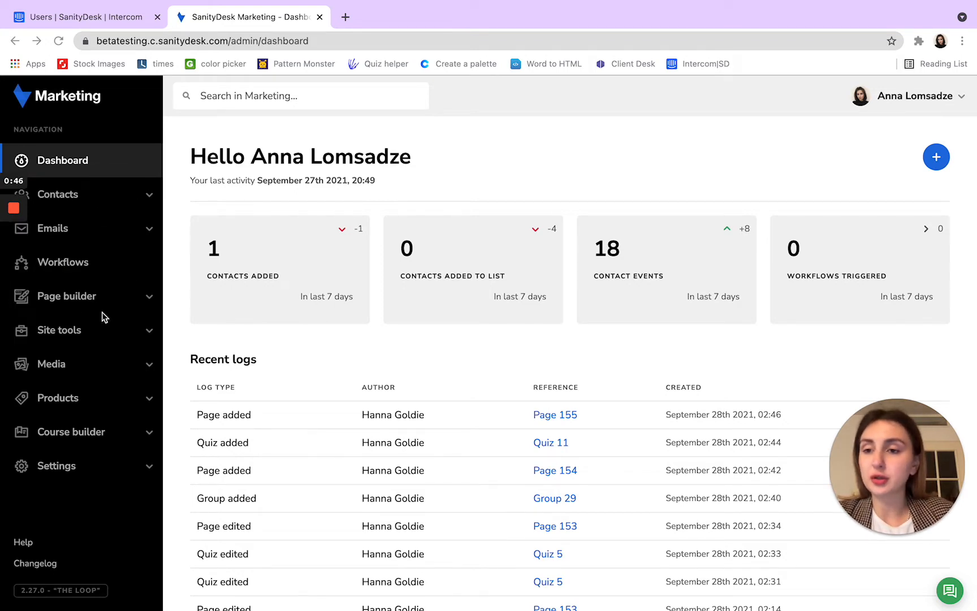
Create a new workflow named "gain logic fear"
left_click(72, 274)
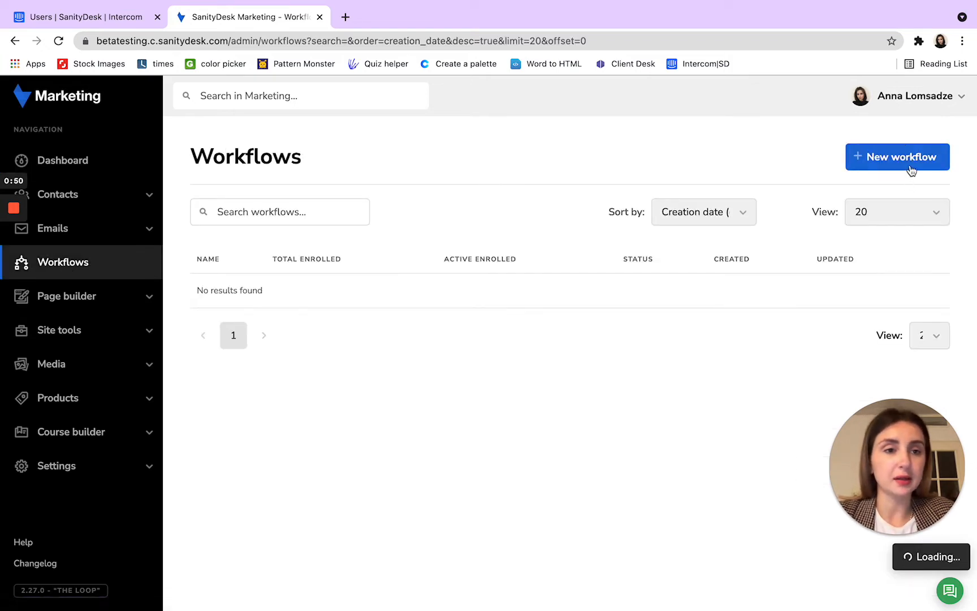
left_click(930, 159)
left_click(510, 360)
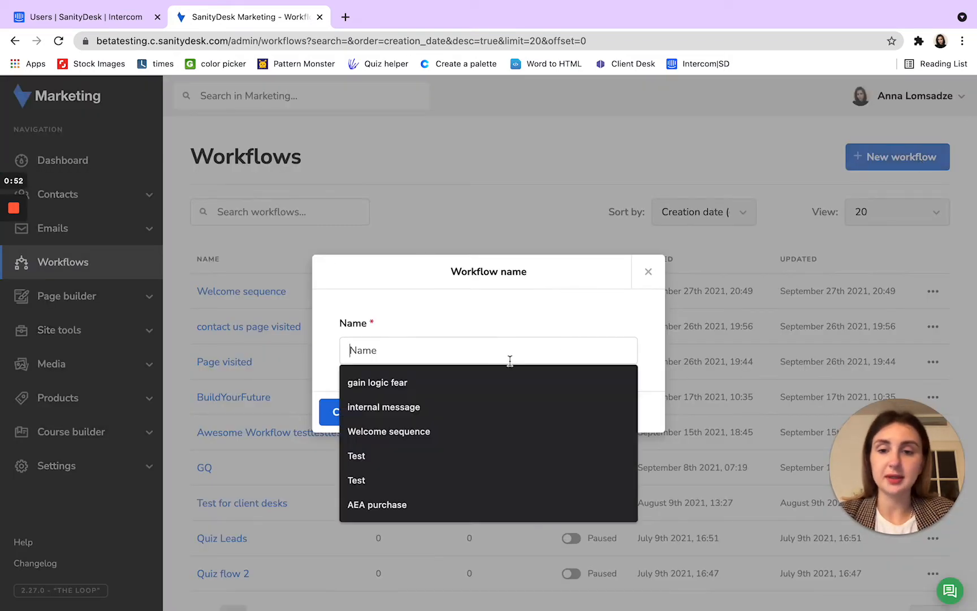
type("ga")
left_click(495, 383)
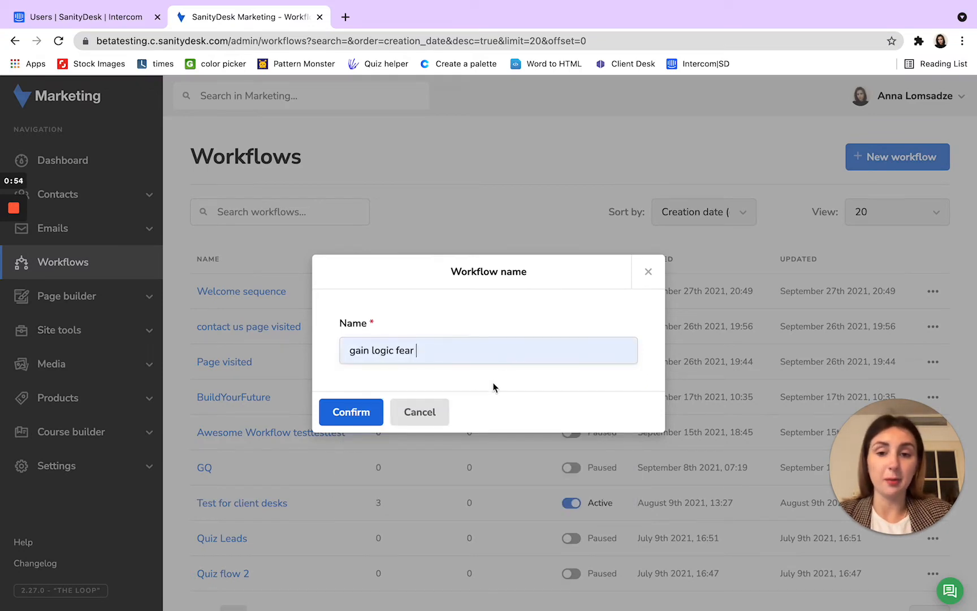
left_click(344, 421)
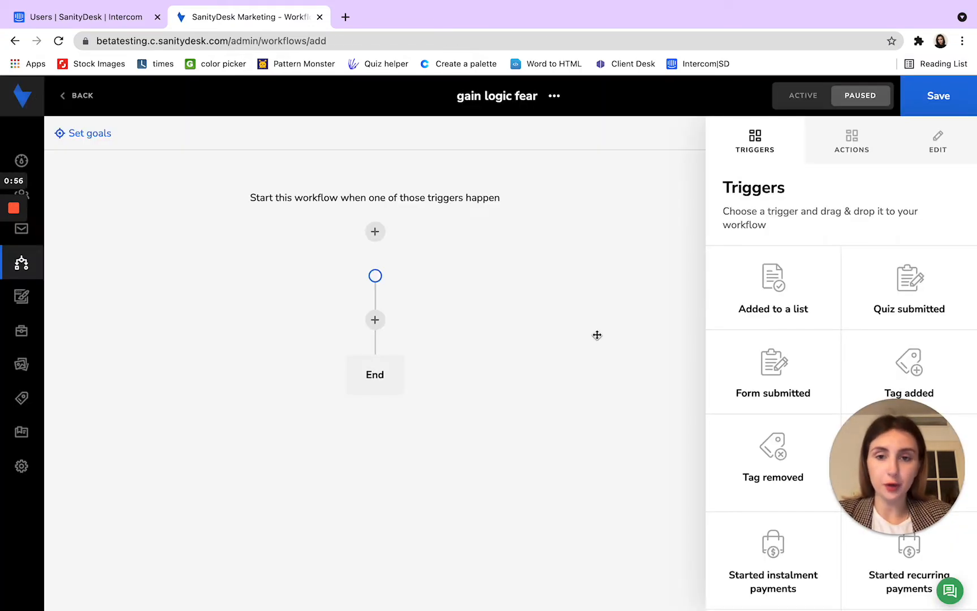
Add a Quiz submitted trigger to the workflow and set it to the quiz whose name ends in "Quiz 2"
left_click_drag(860, 412, 2, 430)
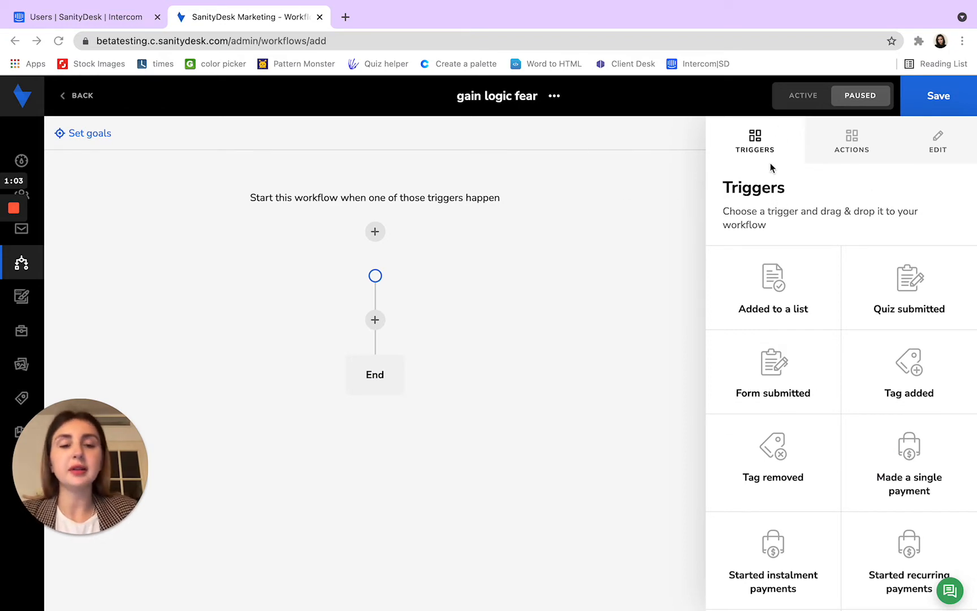
scroll(814, 295, "down", 1)
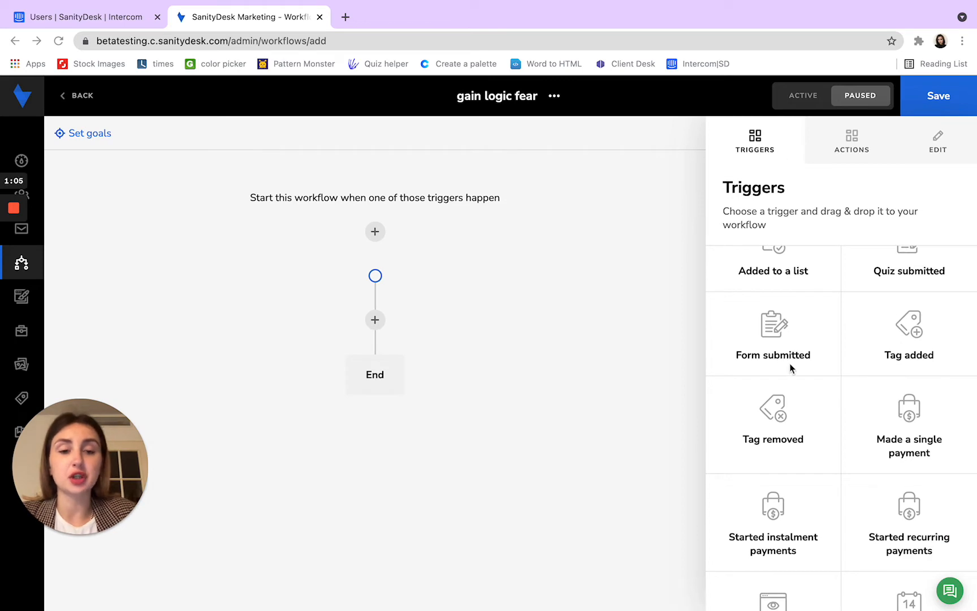
scroll(791, 367, "down", 4)
scroll(790, 366, "up", 3)
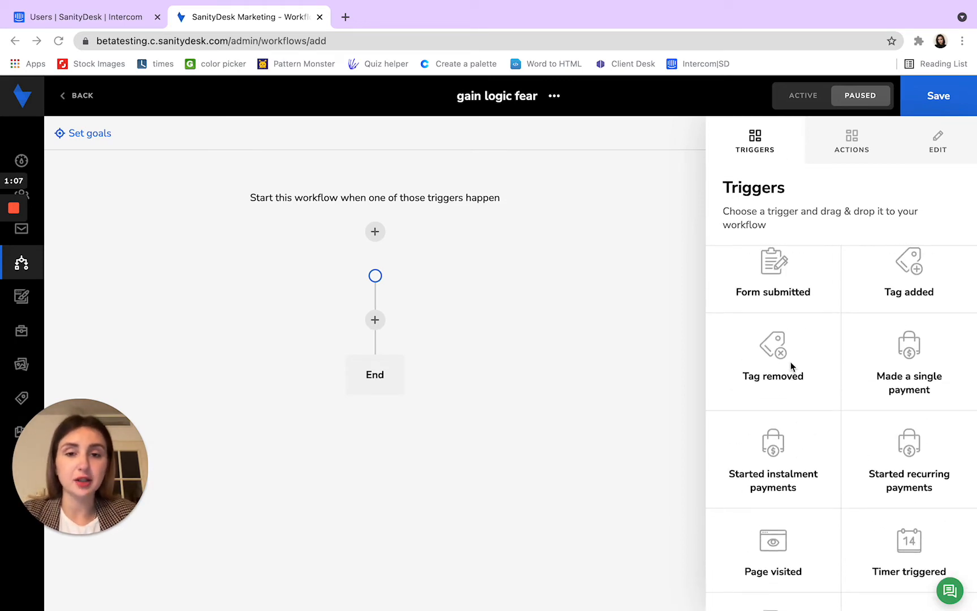
scroll(790, 366, "up", 1)
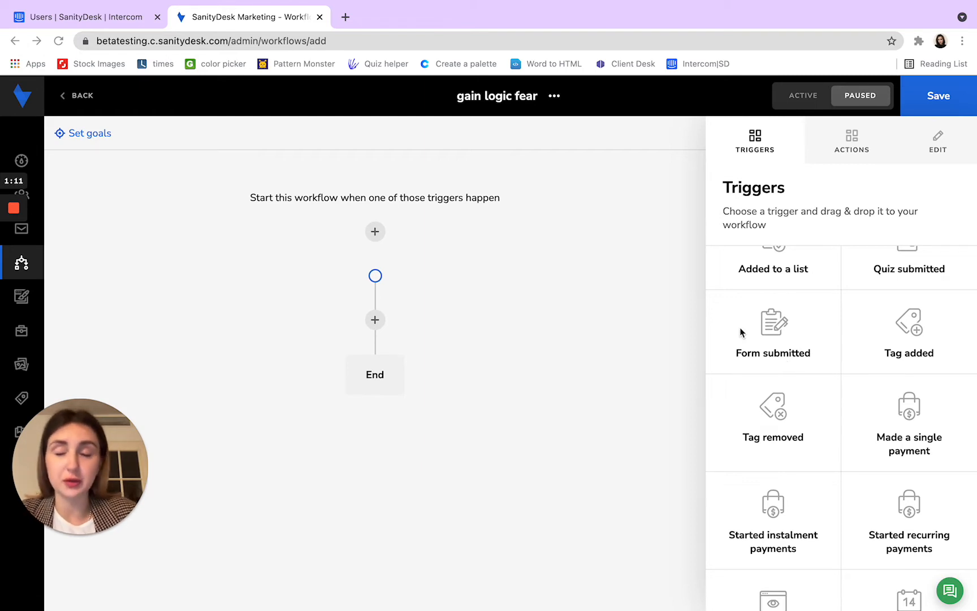
scroll(770, 331, "up", 1)
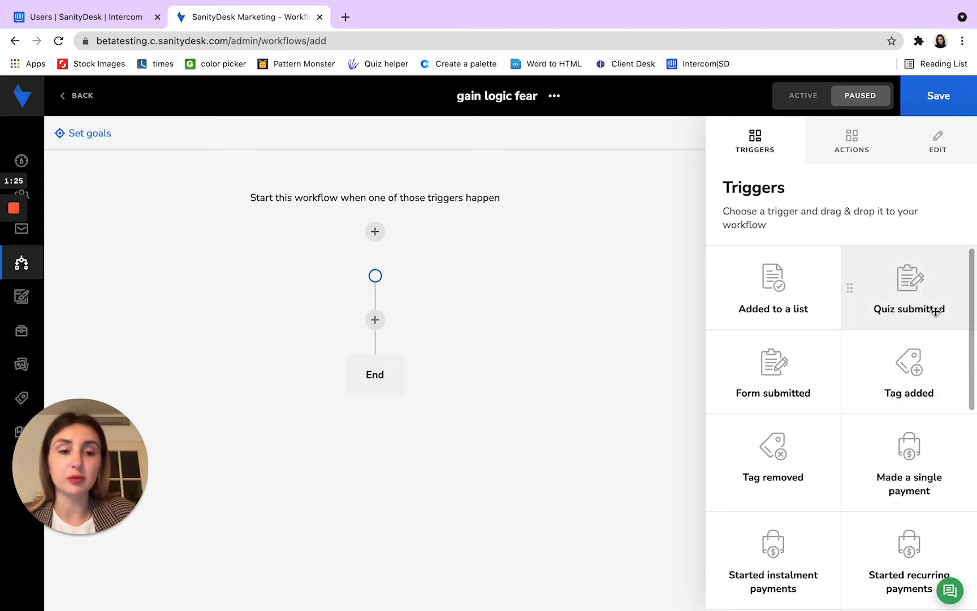
left_click_drag(934, 309, 374, 234)
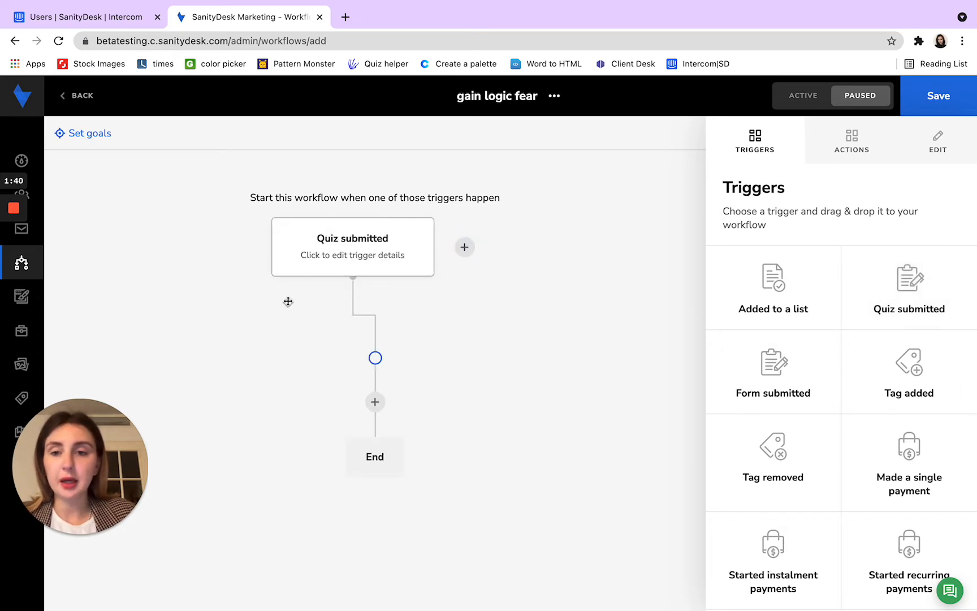
left_click(381, 256)
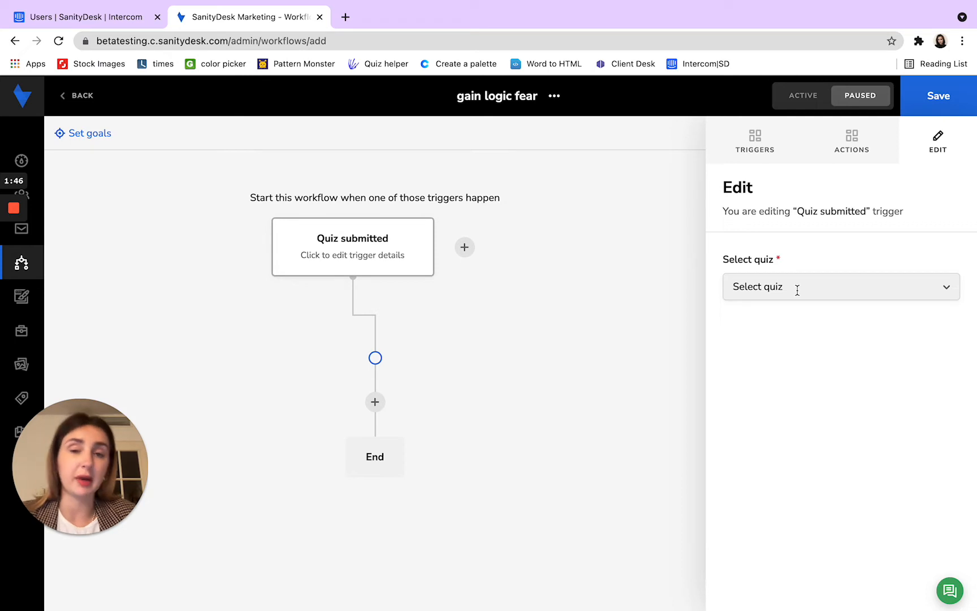
left_click(797, 290)
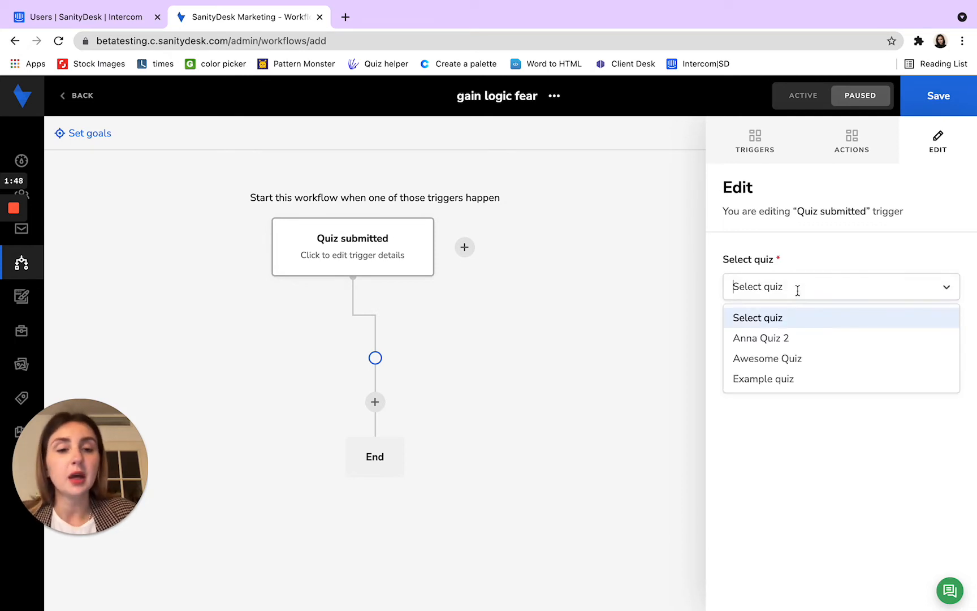
left_click(803, 339)
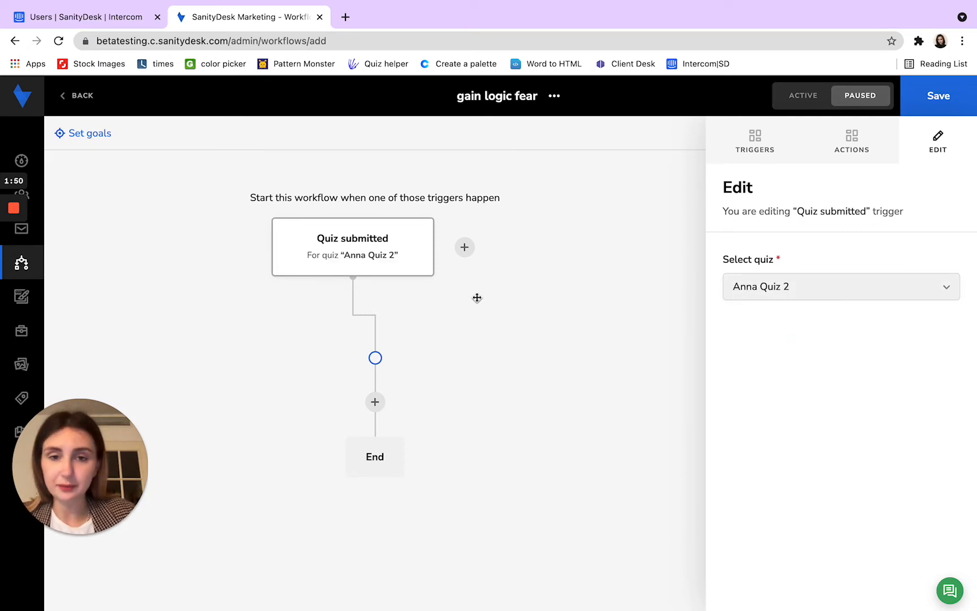
Add three consecutive Send email actions between the workflow's start point and its End
left_click(863, 148)
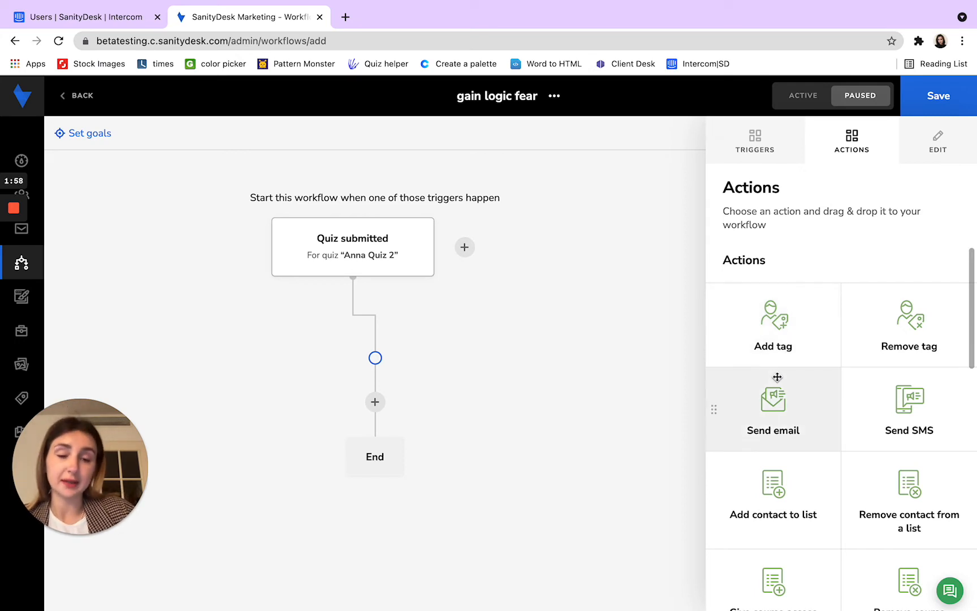
scroll(777, 371, "down", 1)
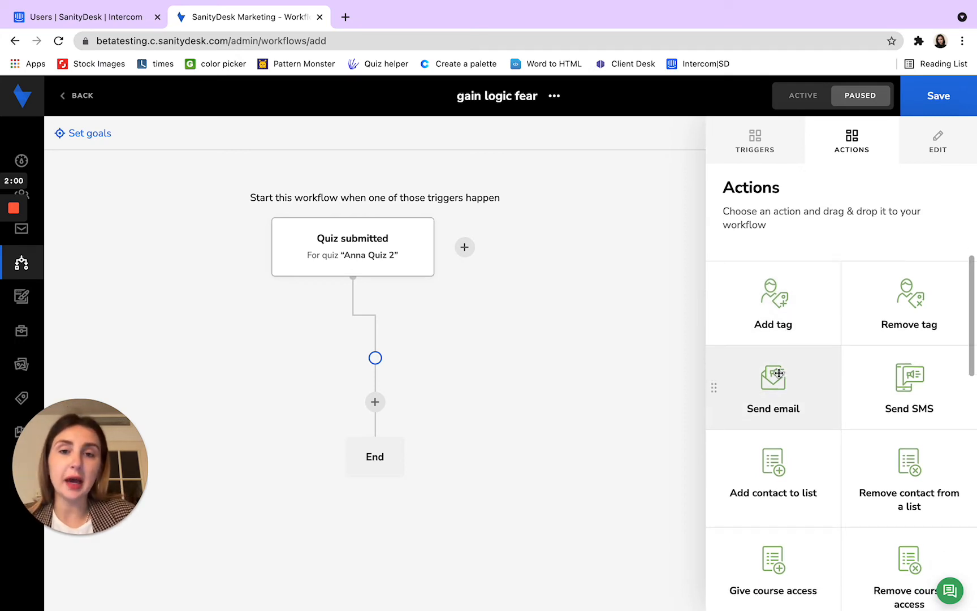
left_click_drag(784, 383, 375, 401)
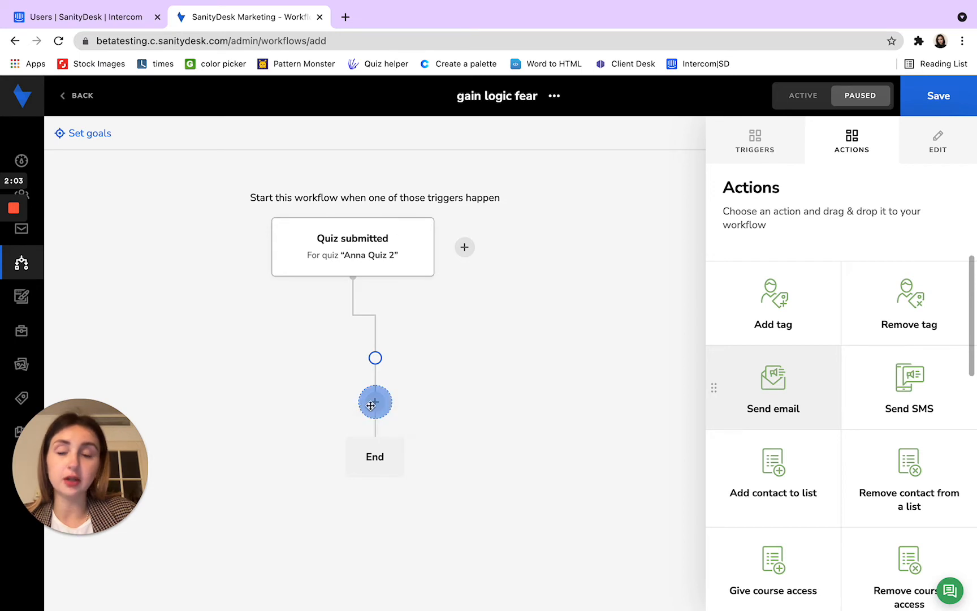
scroll(454, 392, "down", 1)
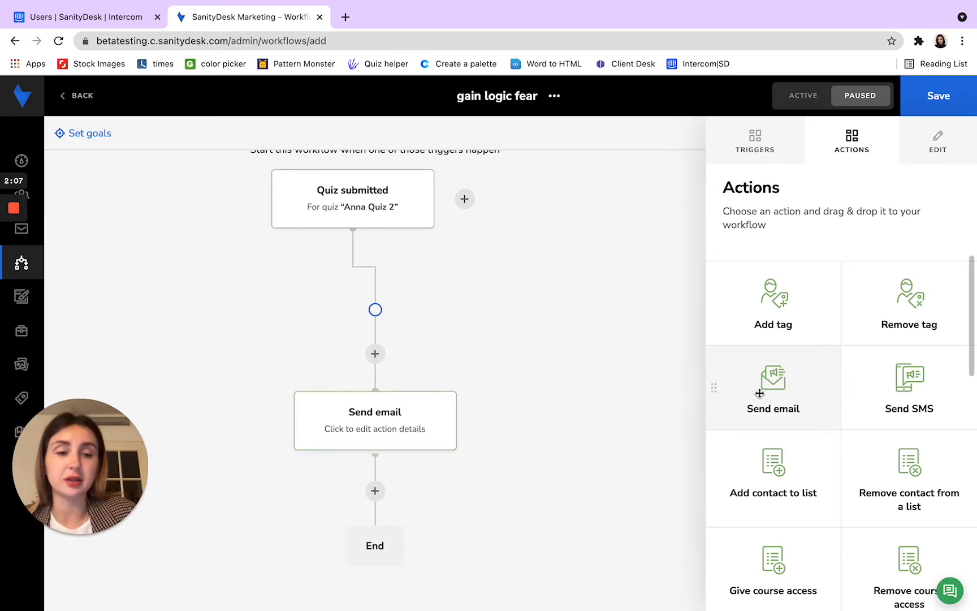
left_click_drag(780, 396, 373, 365)
scroll(434, 440, "down", 1)
scroll(398, 392, "up", 1)
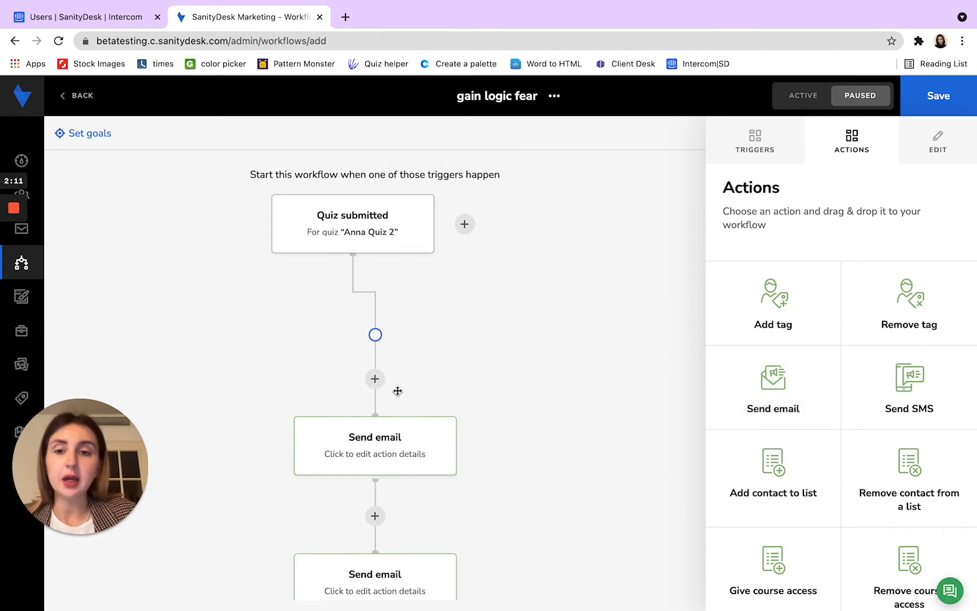
Review the sequence of Send email actions that follows the quiz trigger
scroll(554, 295, "down", 1)
scroll(417, 386, "down", 1)
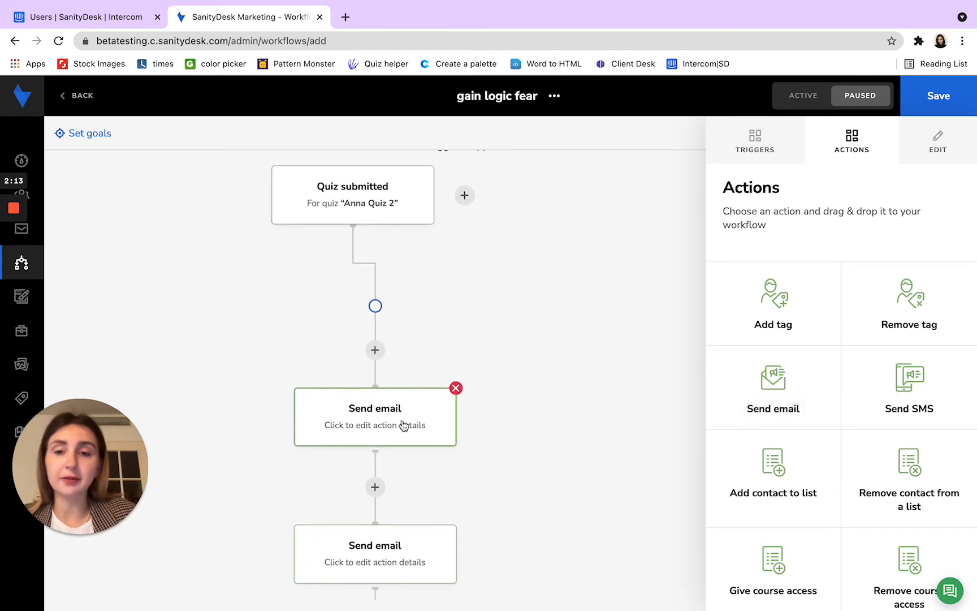
scroll(399, 484, "down", 4)
scroll(399, 484, "up", 6)
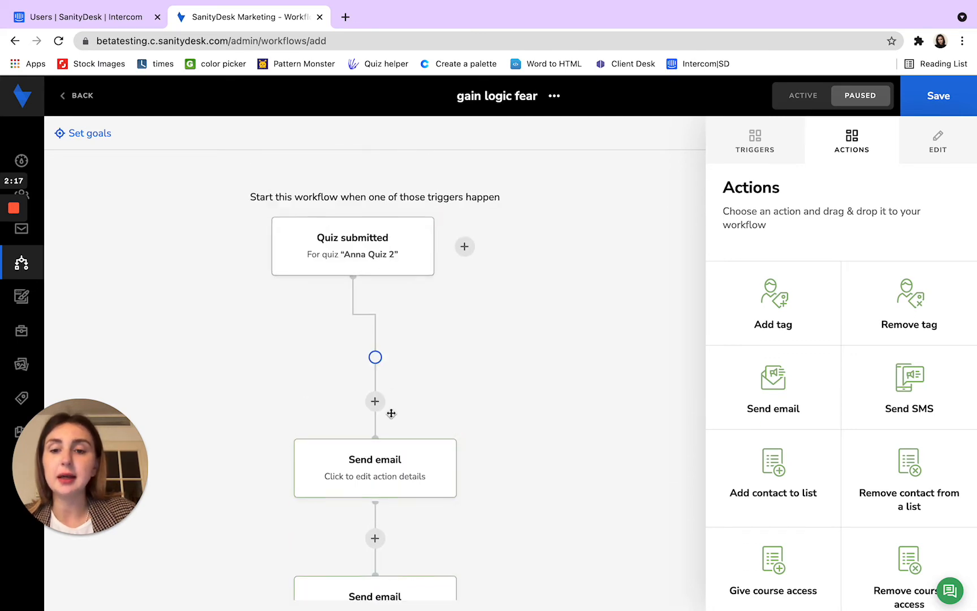
scroll(390, 413, "down", 6)
scroll(394, 417, "up", 1)
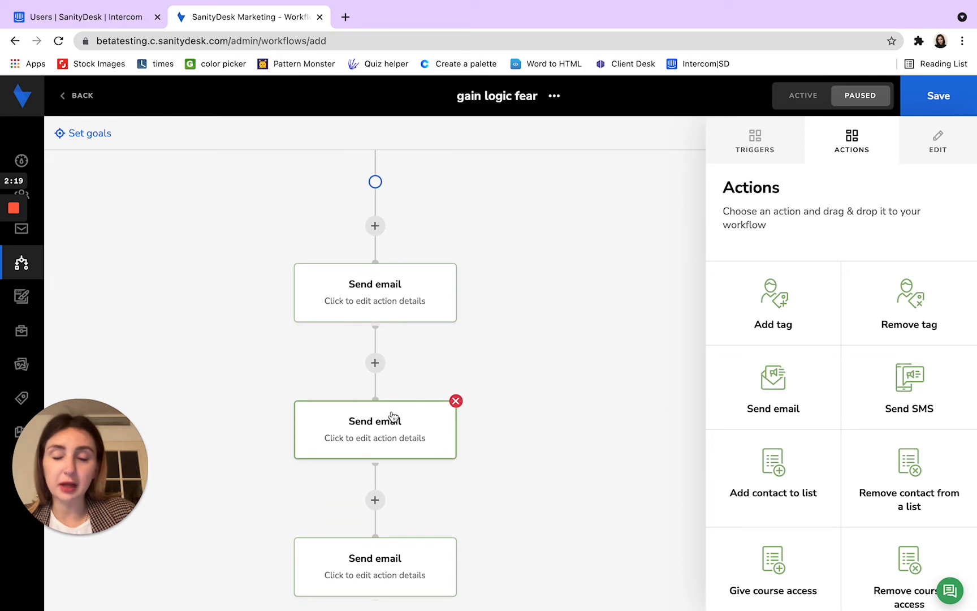
scroll(394, 417, "down", 1)
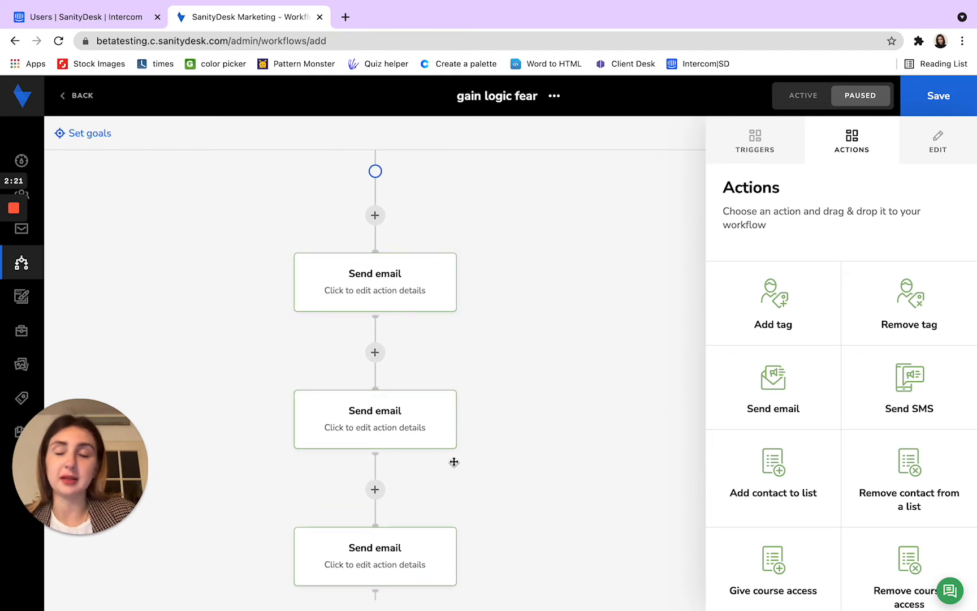
scroll(454, 461, "up", 4)
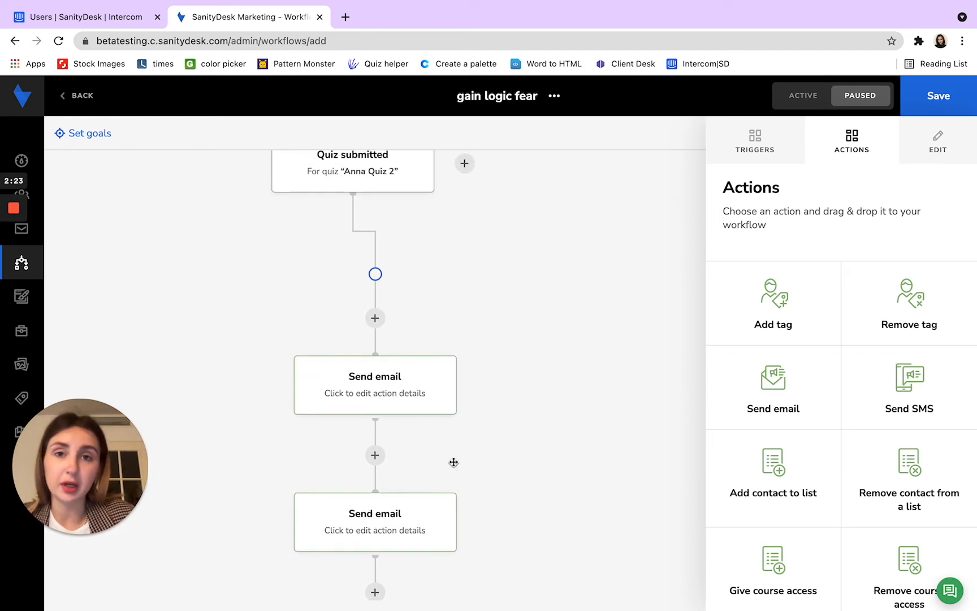
scroll(453, 456, "down", 1)
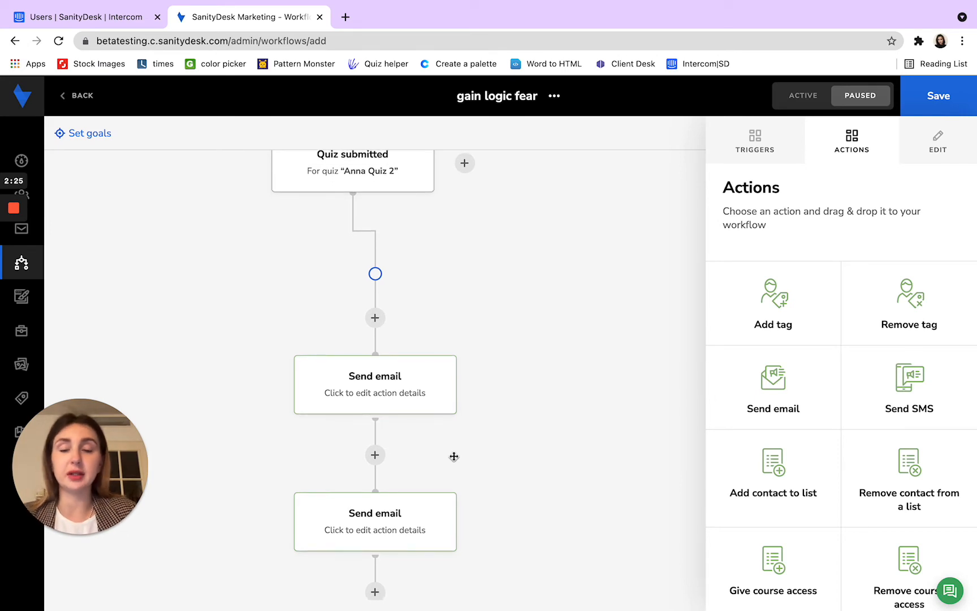
scroll(432, 414, "up", 1)
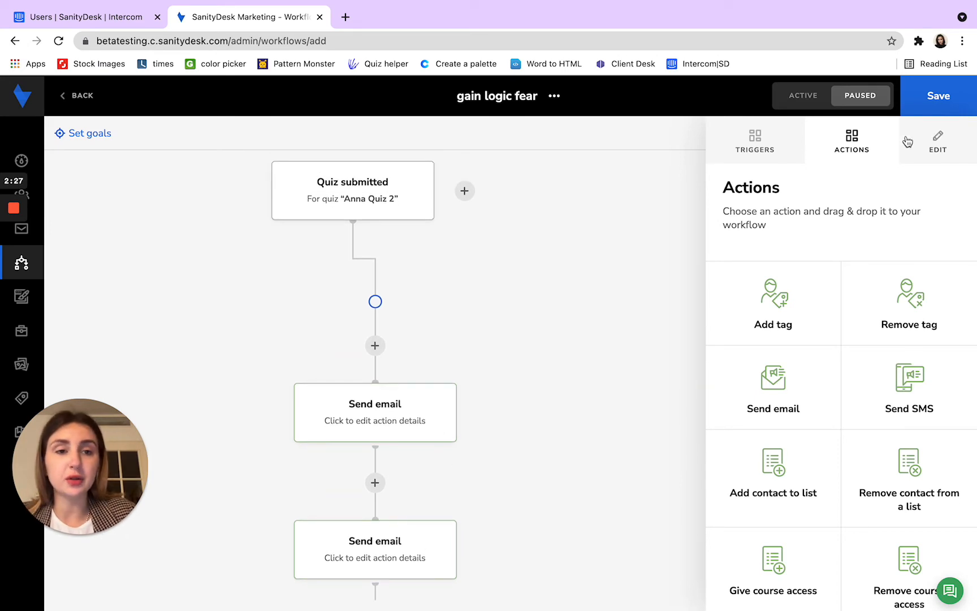
Insert a Time delay condition before the first Send email action and set it to 1 day
scroll(835, 432, "down", 10)
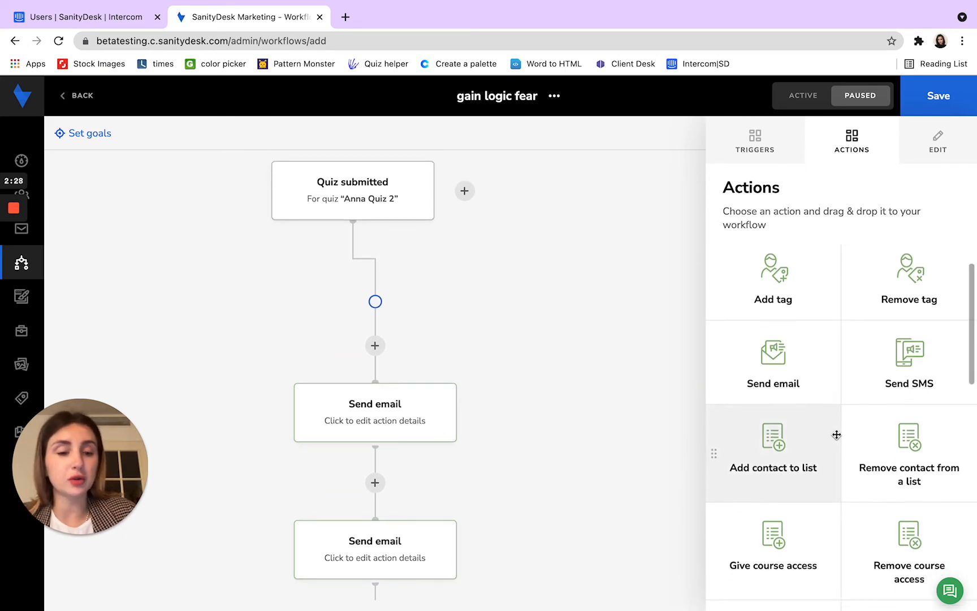
scroll(590, 429, "down", 1)
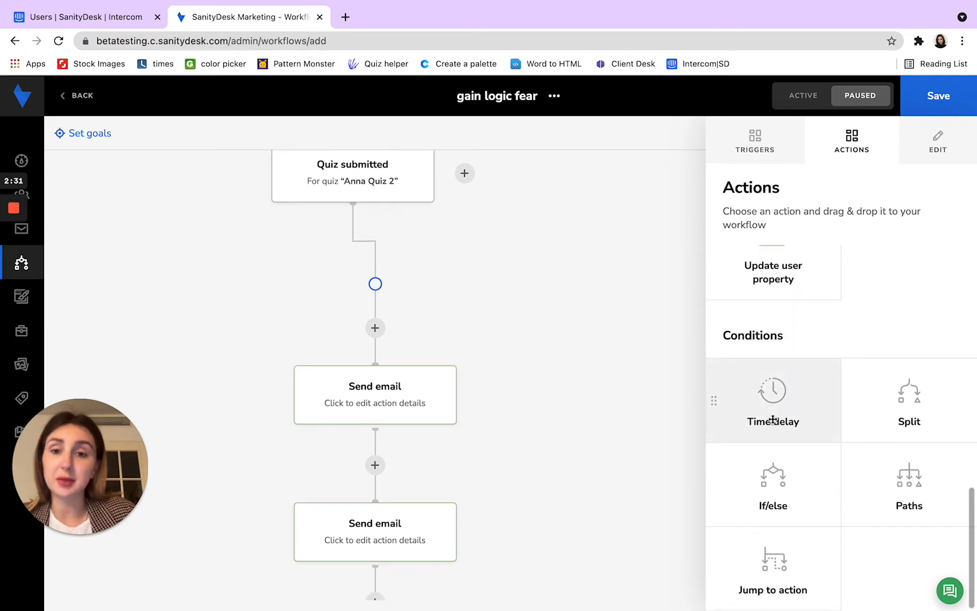
left_click_drag(800, 414, 392, 336)
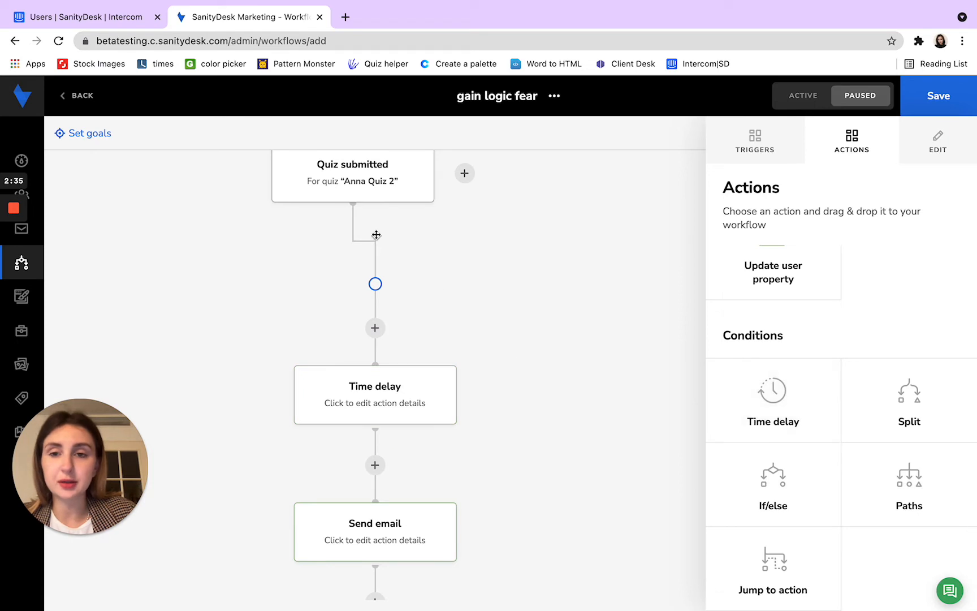
scroll(440, 386, "down", 4)
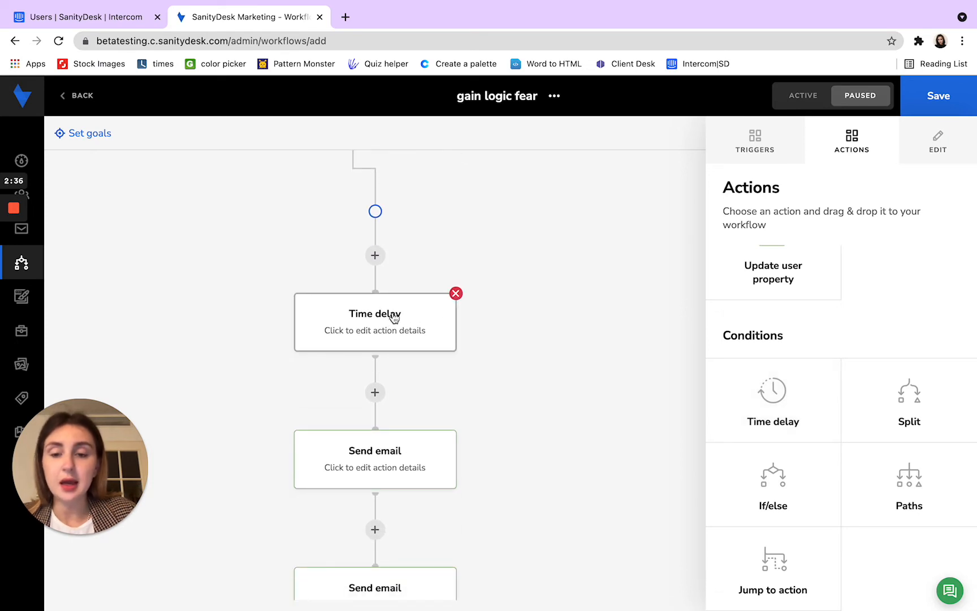
left_click(417, 318)
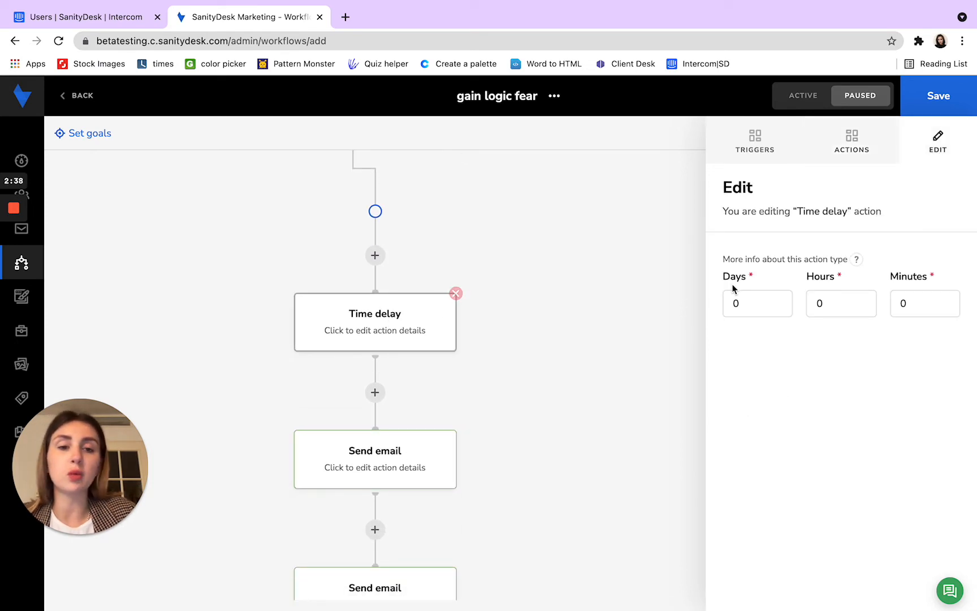
double_click(747, 298)
type("1")
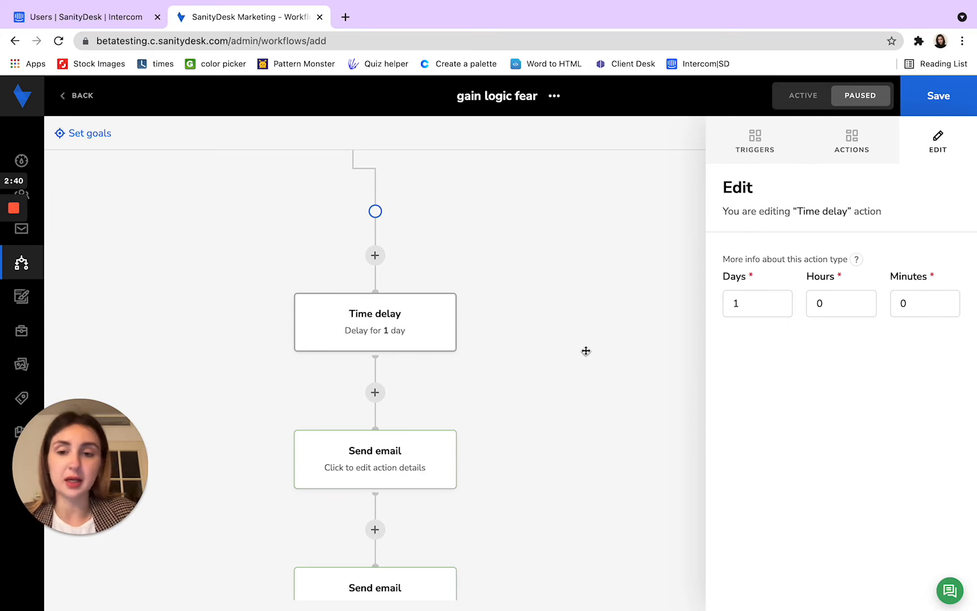
Insert a Time delay between the first and second Send email actions and another between the second and third
scroll(591, 353, "down", 2)
left_click(844, 156)
scroll(469, 443, "down", 5)
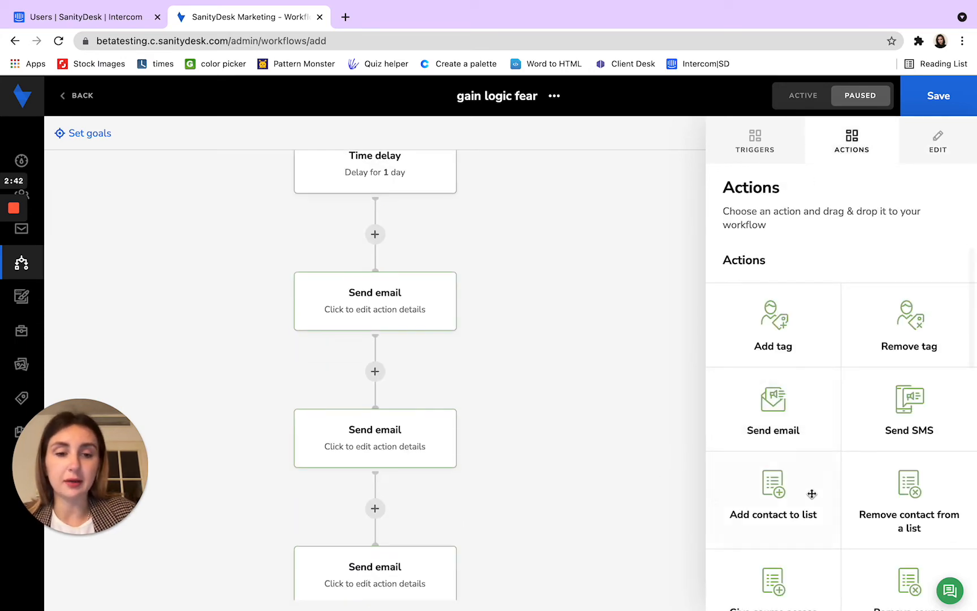
scroll(812, 488, "down", 5)
scroll(812, 488, "down", 1)
left_click_drag(796, 425, 383, 384)
left_click_drag(787, 407, 377, 451)
scroll(379, 453, "up", 5)
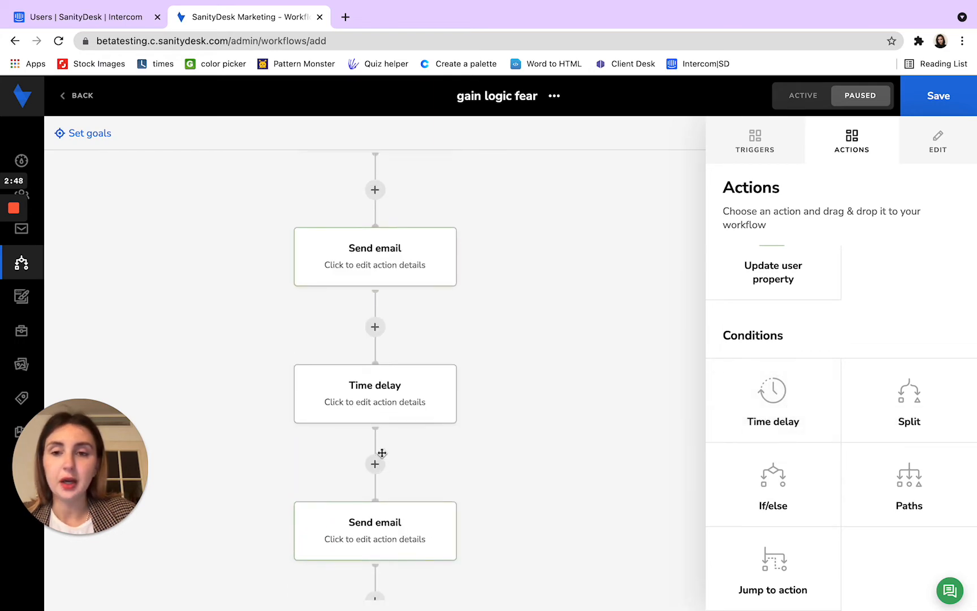
Set the first Send email action, after the 1-day delay, to send "Email #1 - (GAIN)"
scroll(375, 362, "down", 4)
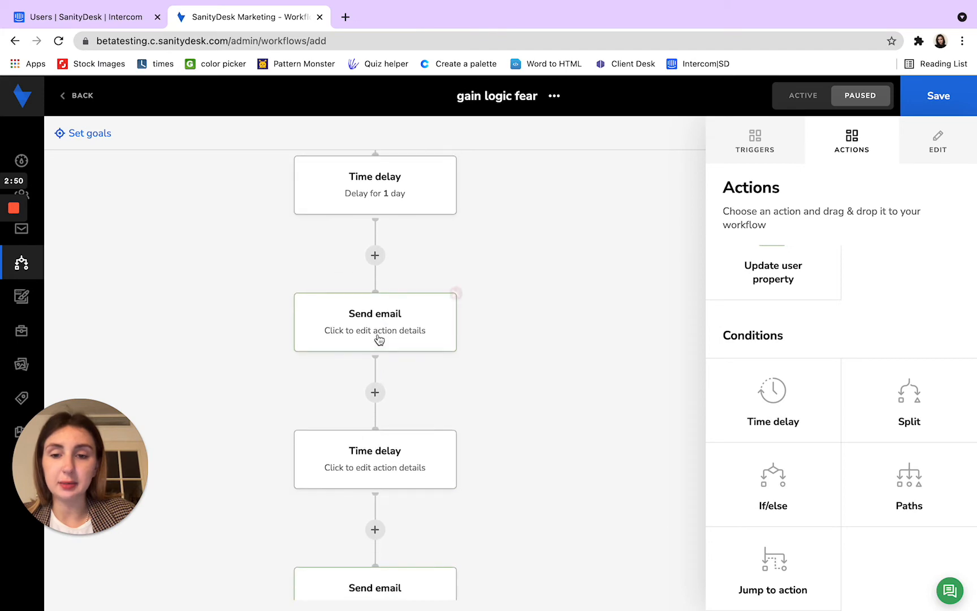
left_click(378, 337)
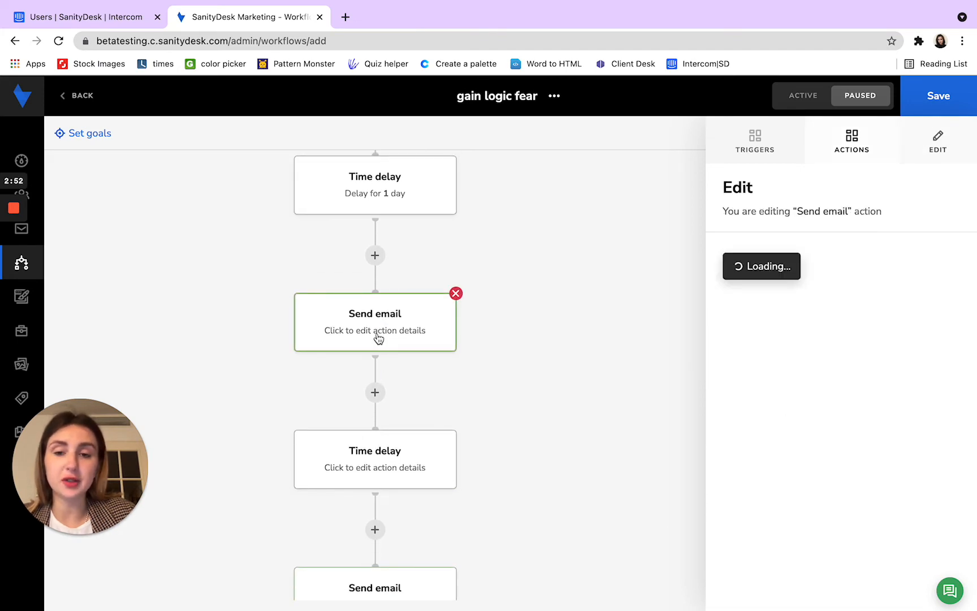
left_click(770, 288)
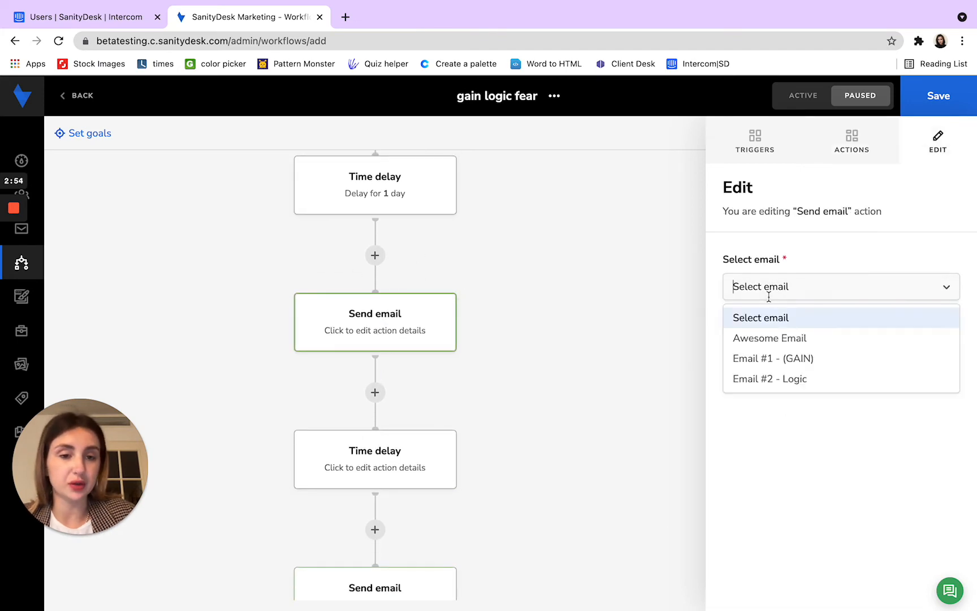
scroll(829, 363, "down", 1)
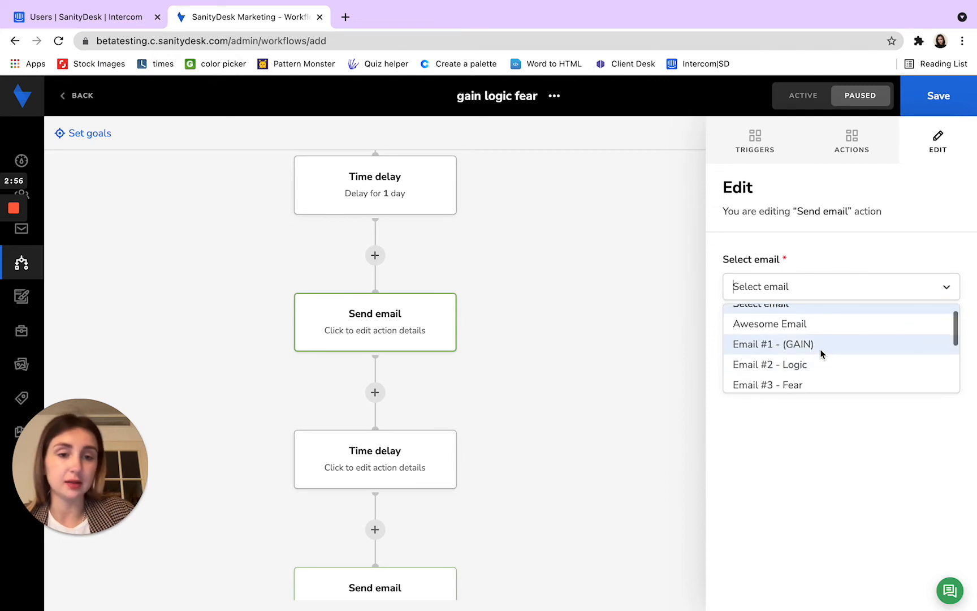
left_click(814, 349)
Set the Time delay between the first and second Send email actions to 2 days
scroll(443, 371, "down", 4)
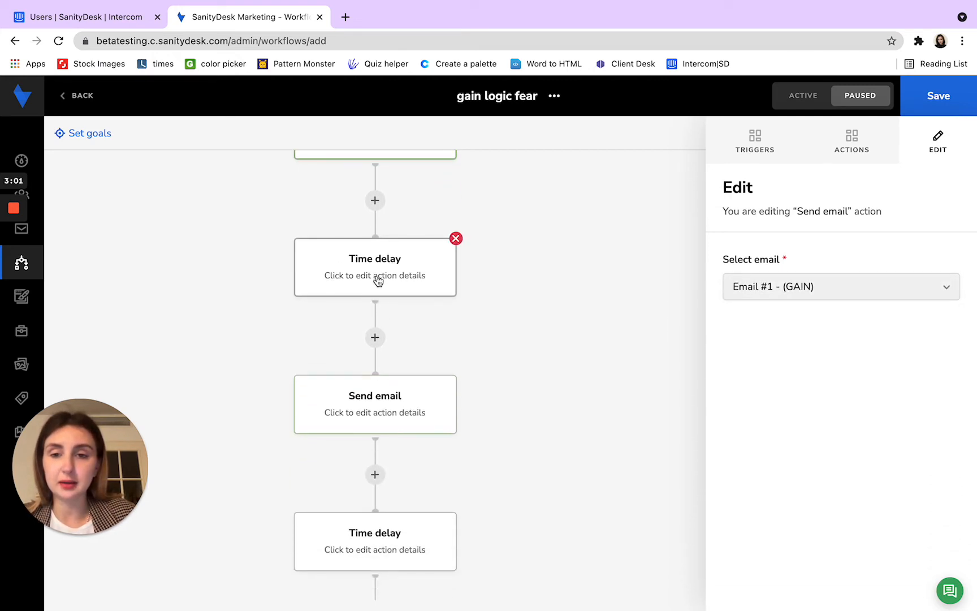
left_click(378, 281)
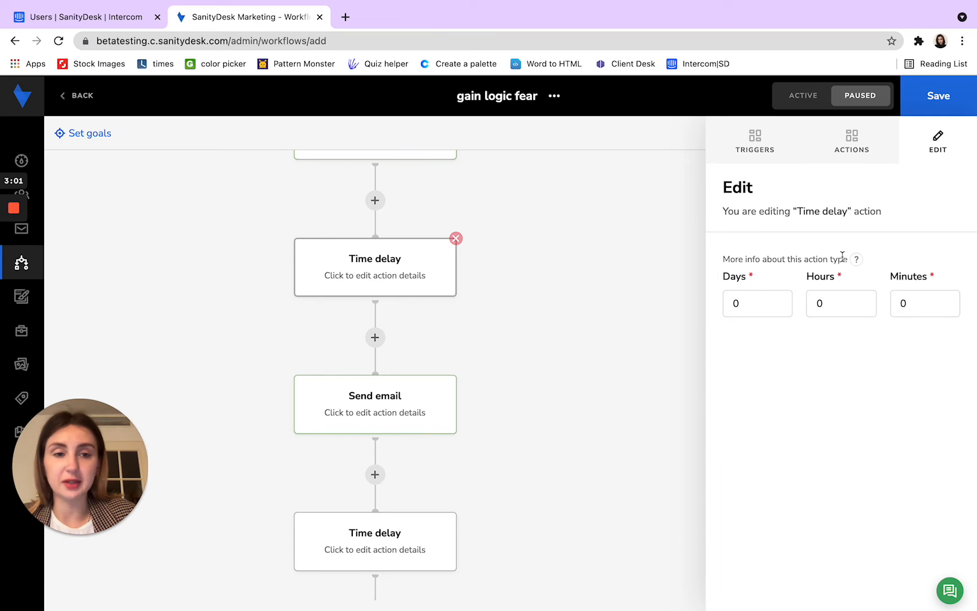
double_click(758, 299)
type("2")
left_click(706, 327)
Set the second Send email action, after the 2-day delay, to send "Email #2 - Logic"
scroll(513, 368, "down", 1)
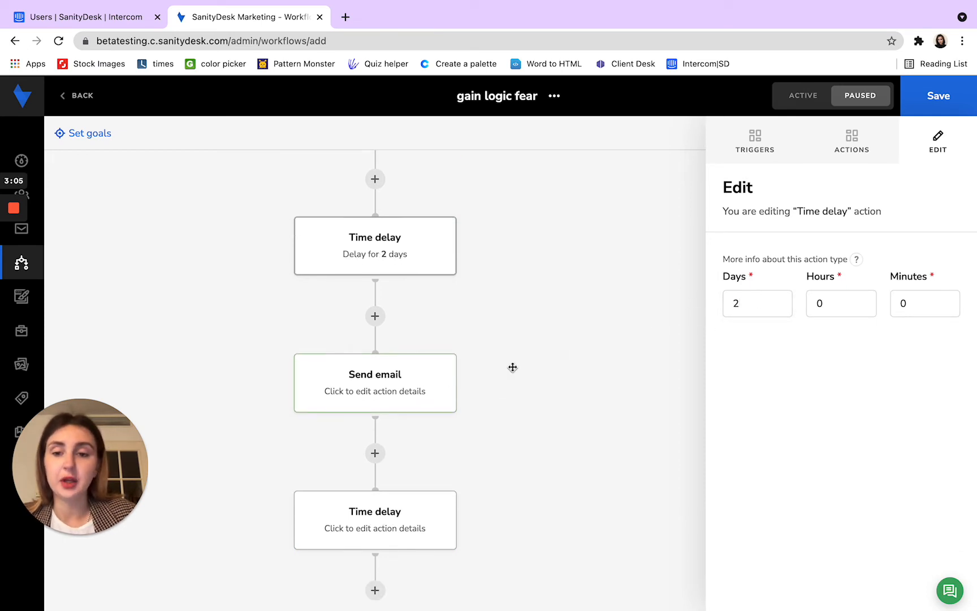
left_click(401, 394)
left_click(797, 286)
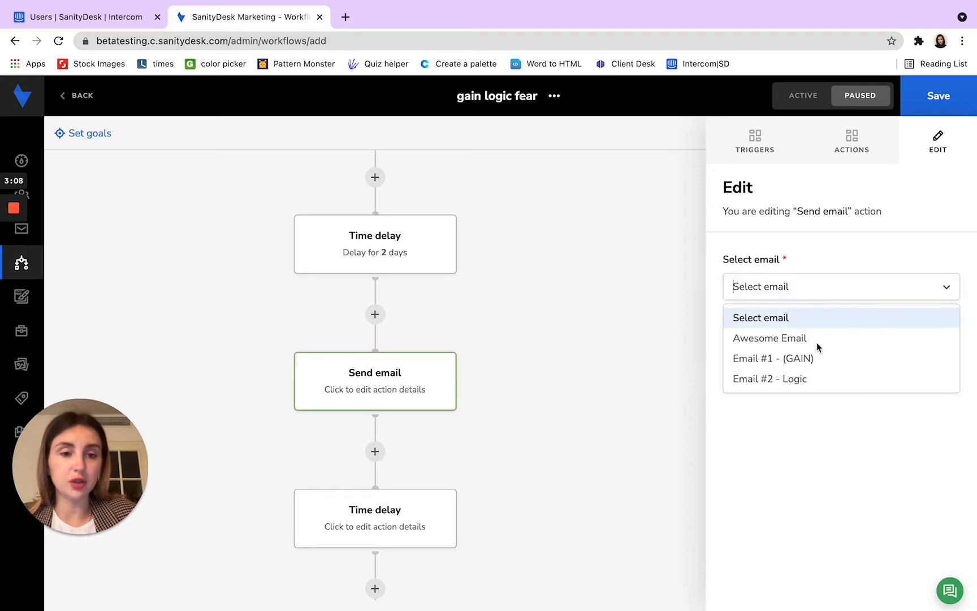
left_click(822, 378)
Set the Time delay between the second and third Send email actions to 3 days
scroll(449, 401, "down", 6)
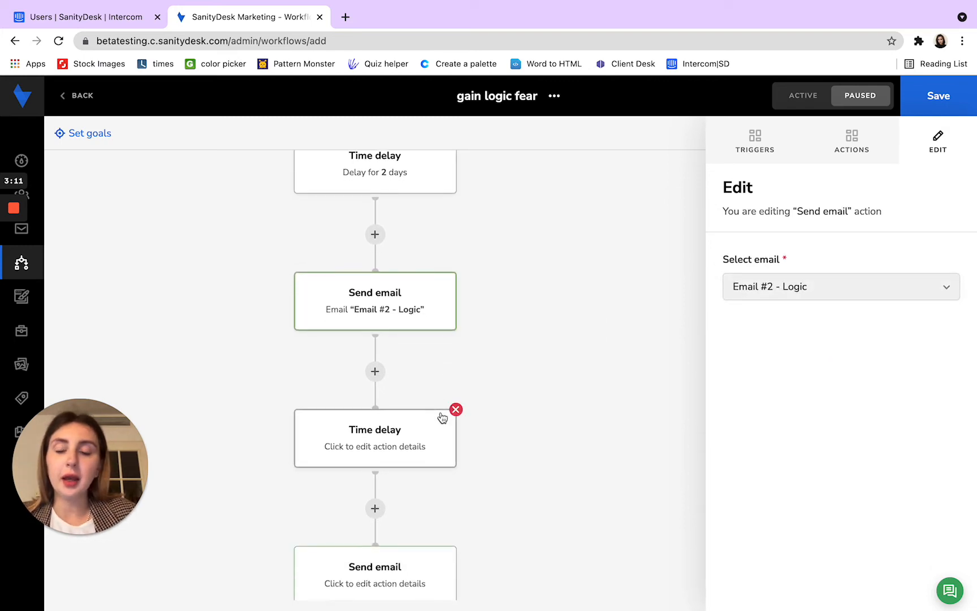
left_click(384, 376)
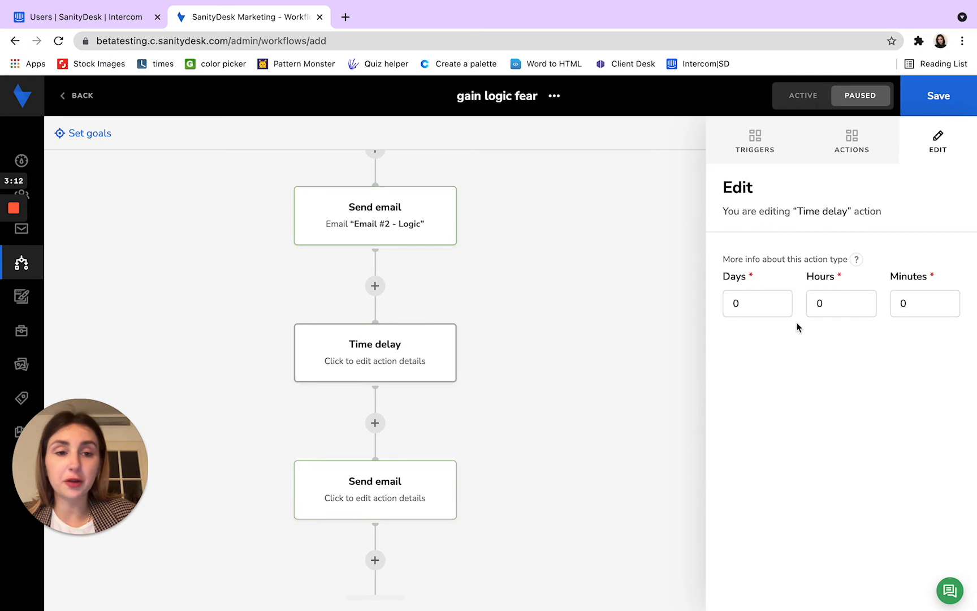
left_click(777, 299)
left_click_drag(763, 303, 703, 307)
type("3")
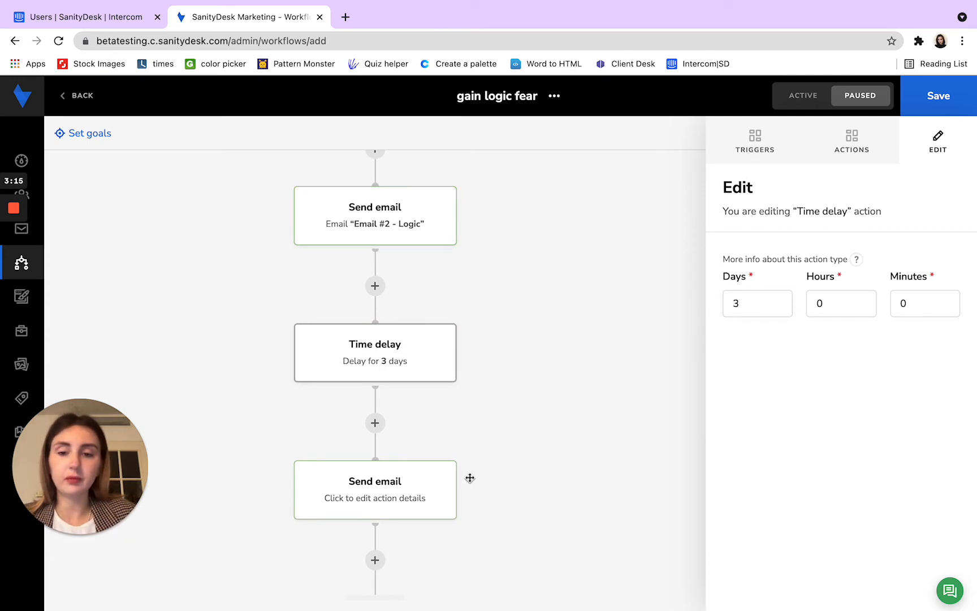
Set the last Send email action before the workflow's End to send "Email #3 - Fear"
scroll(424, 453, "down", 3)
left_click(375, 436)
left_click(809, 296)
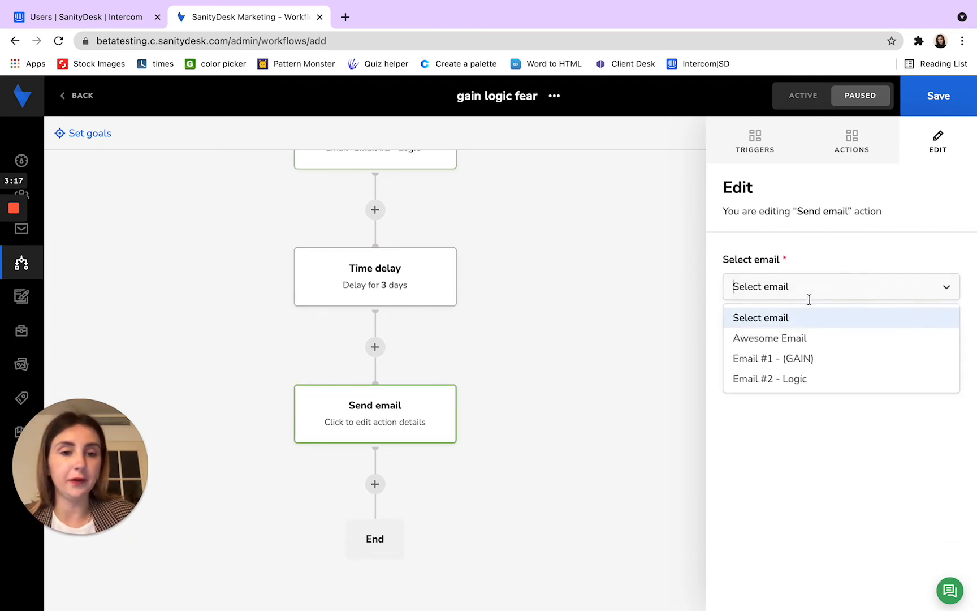
scroll(814, 351, "down", 2)
left_click(814, 362)
Review the whole workflow from the quiz trigger through every delay and email down to the End
scroll(463, 357, "up", 10)
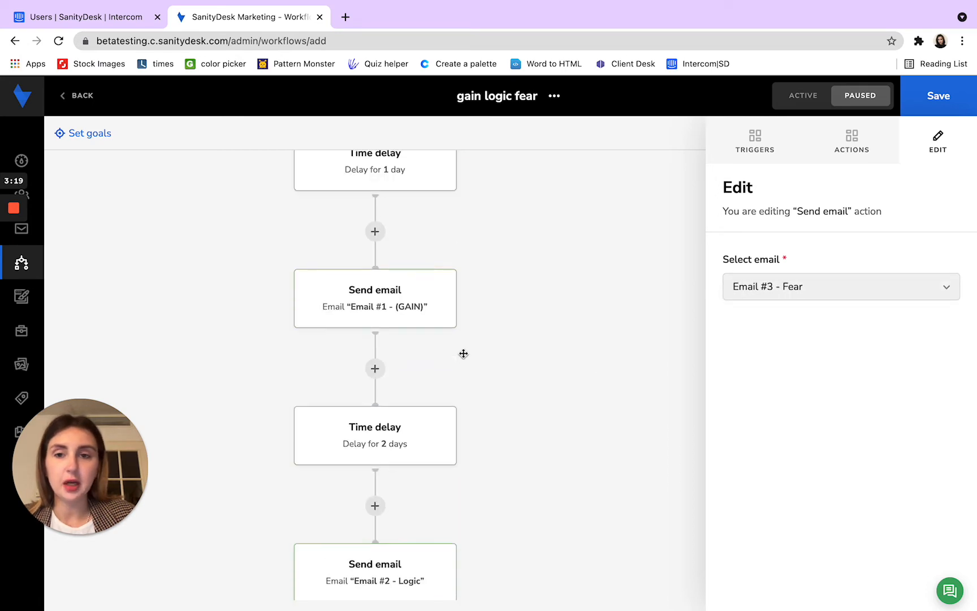
scroll(462, 354, "down", 1)
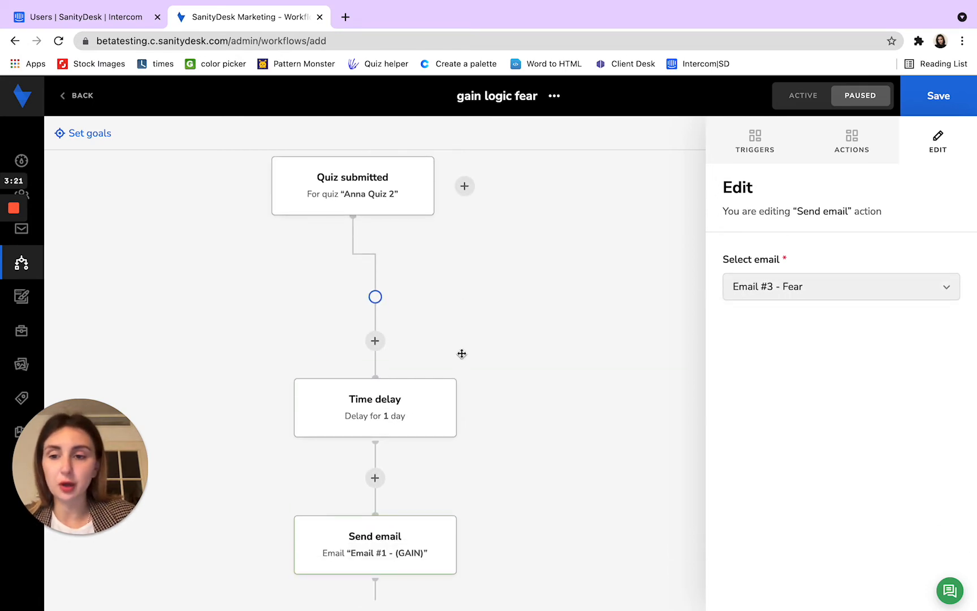
scroll(462, 353, "up", 1)
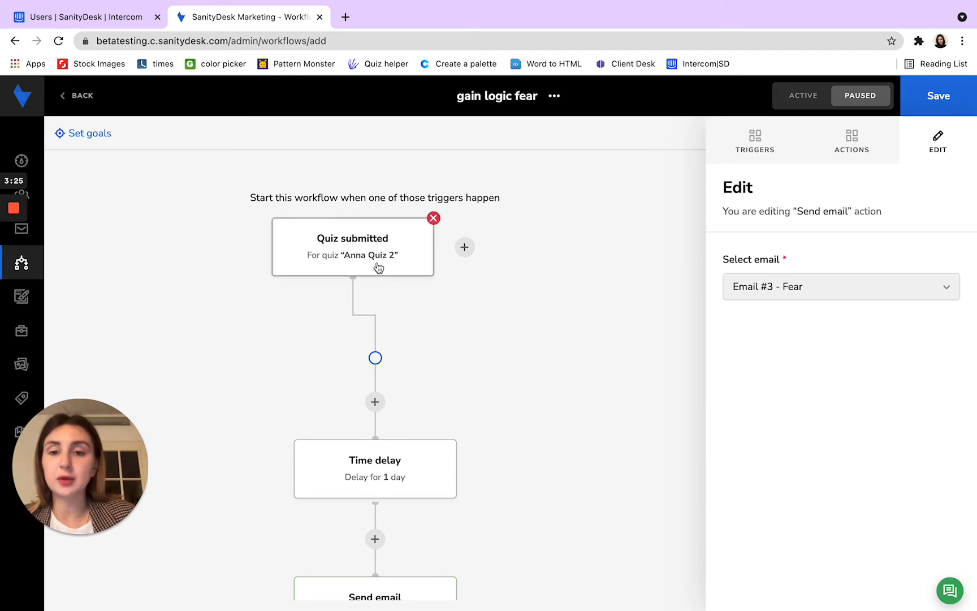
scroll(325, 260, "down", 1)
scroll(325, 260, "down", 1)
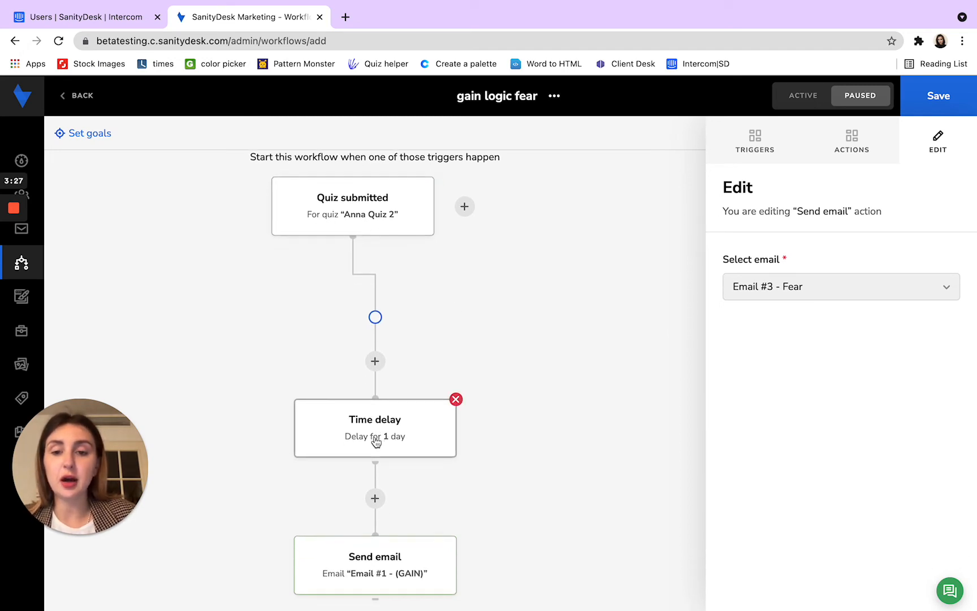
scroll(374, 436, "down", 4)
scroll(385, 358, "down", 7)
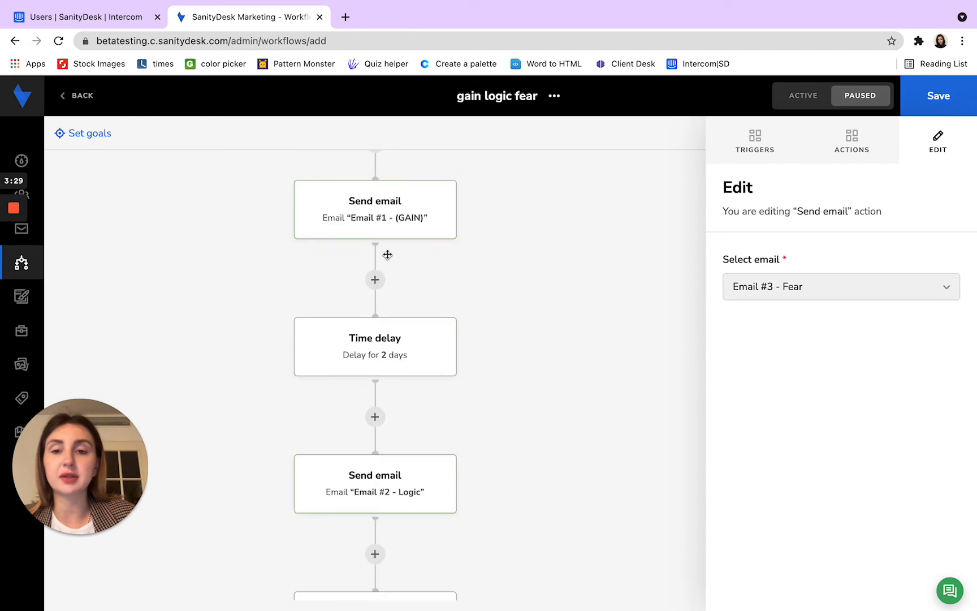
mouse_move(396, 229)
scroll(396, 243, "down", 3)
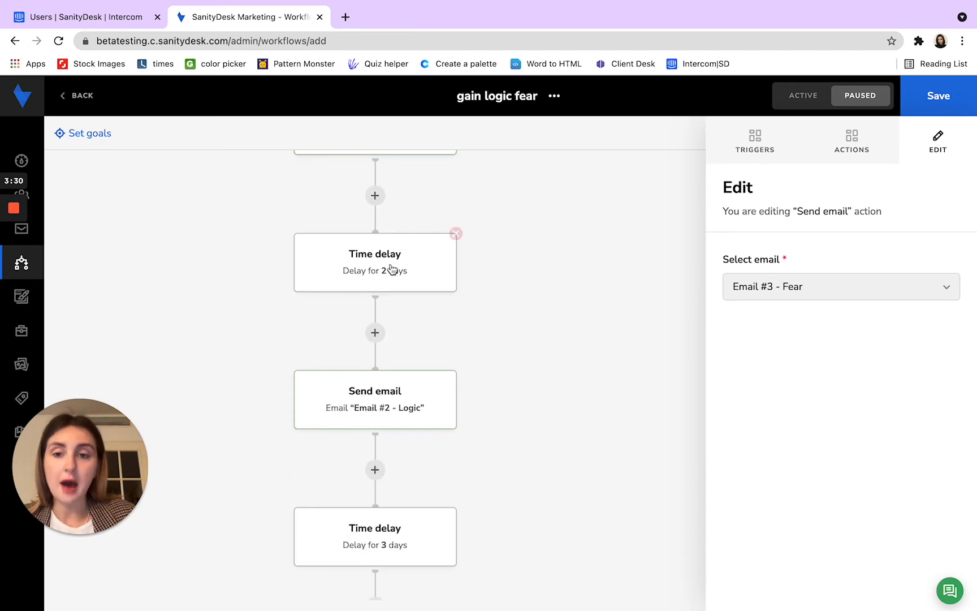
scroll(389, 274, "down", 2)
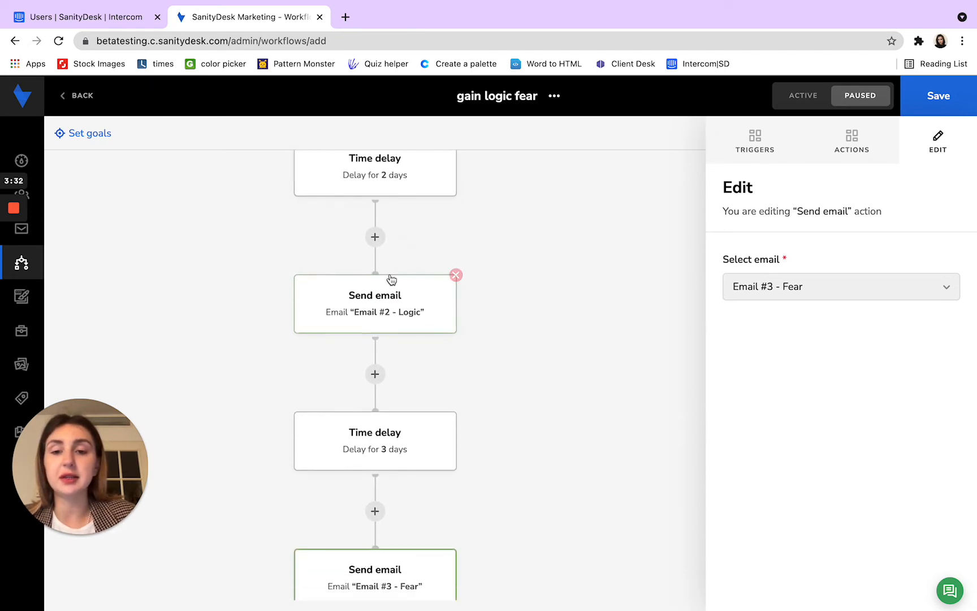
scroll(395, 309, "down", 2)
scroll(394, 317, "down", 2)
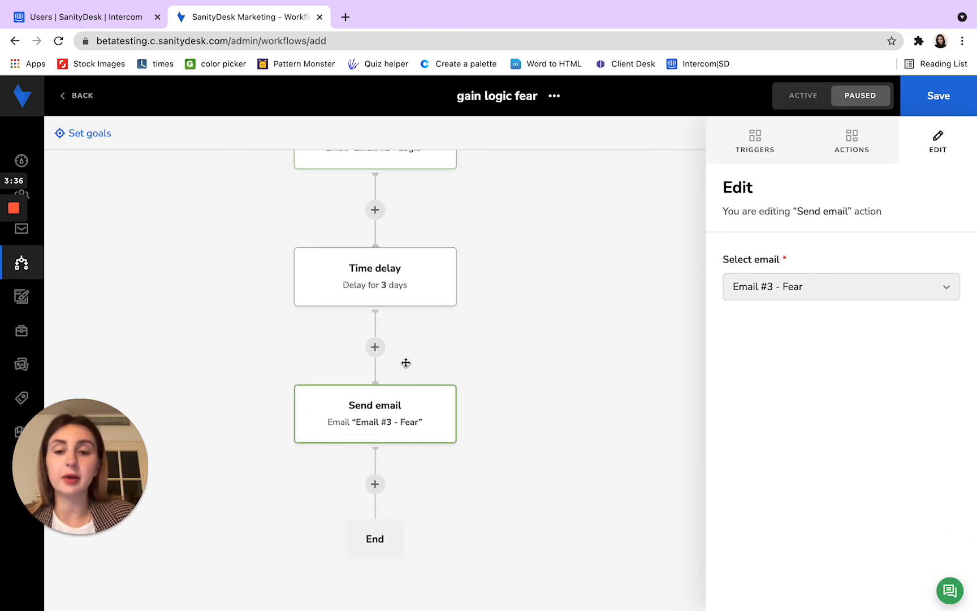
scroll(415, 395, "up", 8)
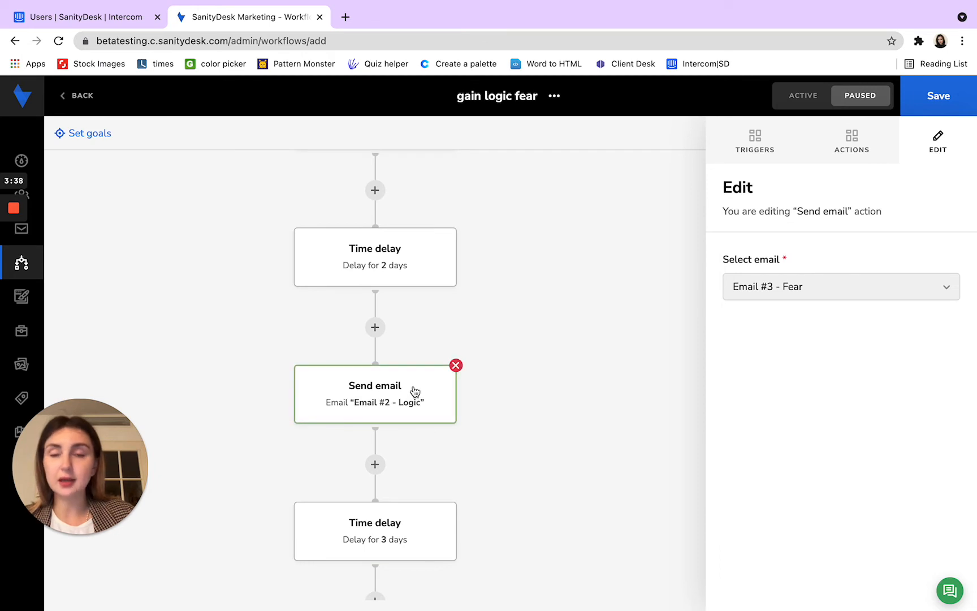
scroll(441, 374, "up", 3)
scroll(442, 374, "up", 5)
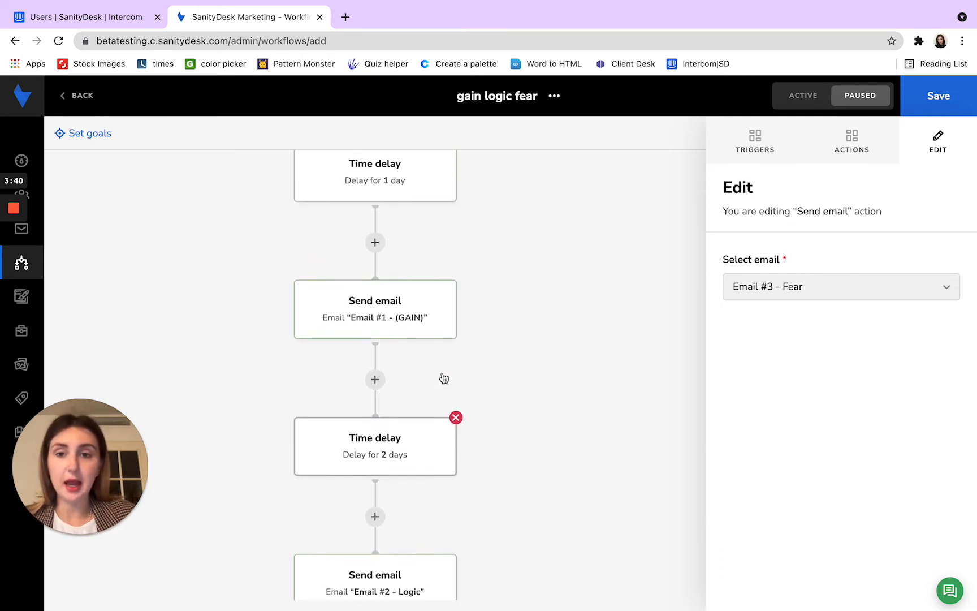
scroll(427, 392, "up", 1)
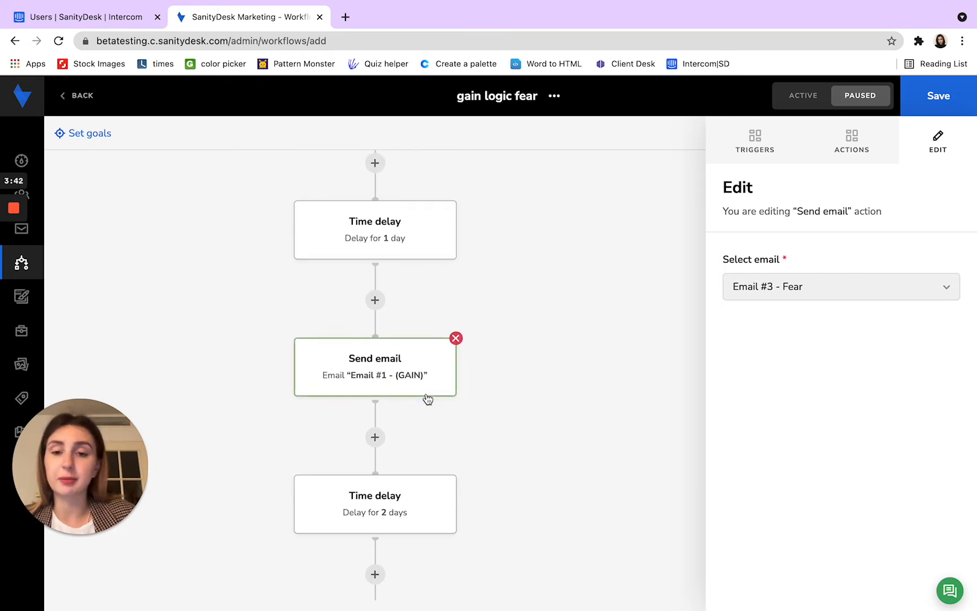
Check the email choice of the first Send email action, then look over the remaining delays and emails in the workflow
left_click(380, 385)
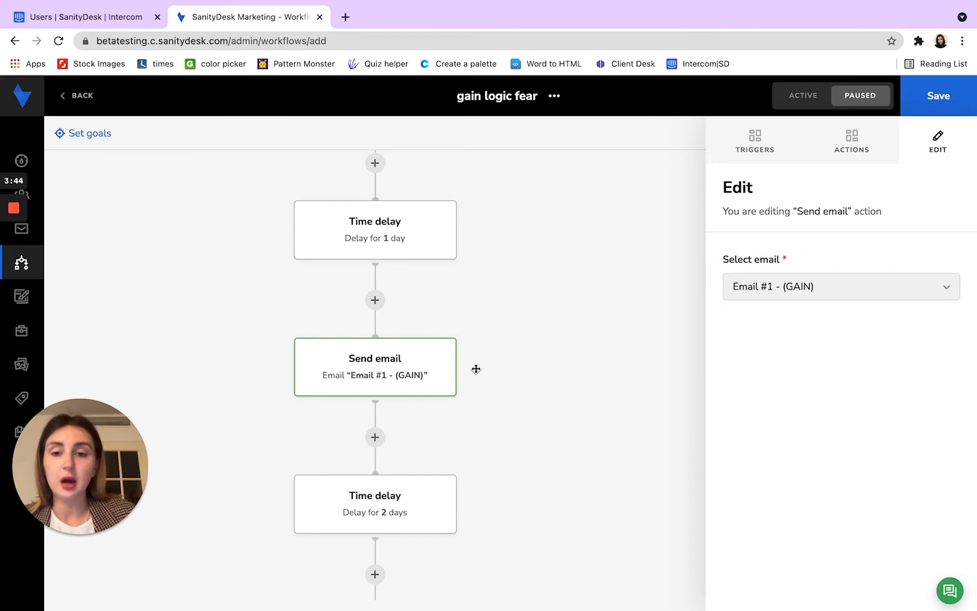
left_click(846, 293)
left_click(560, 428)
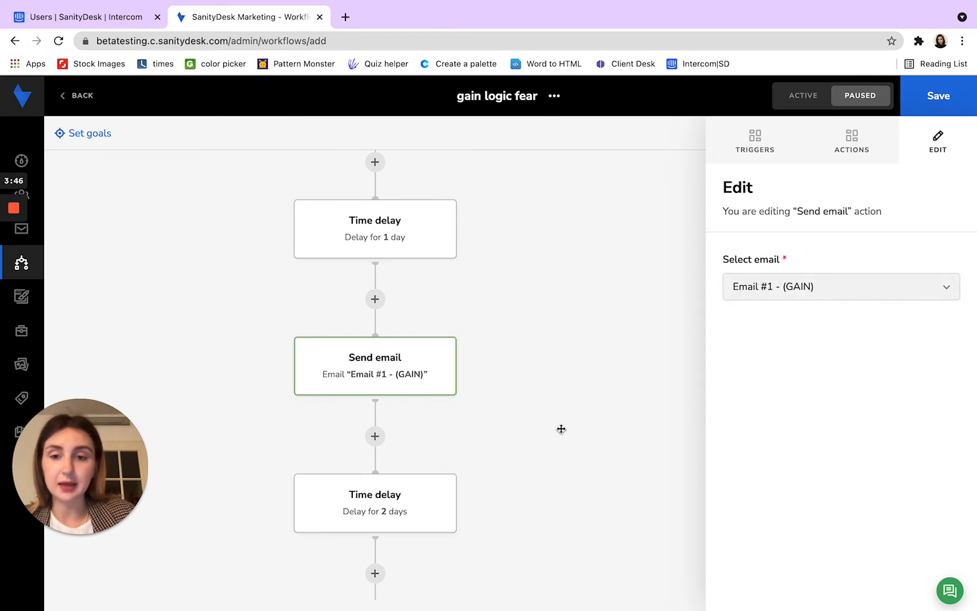
scroll(543, 427, "down", 10)
scroll(530, 426, "down", 2)
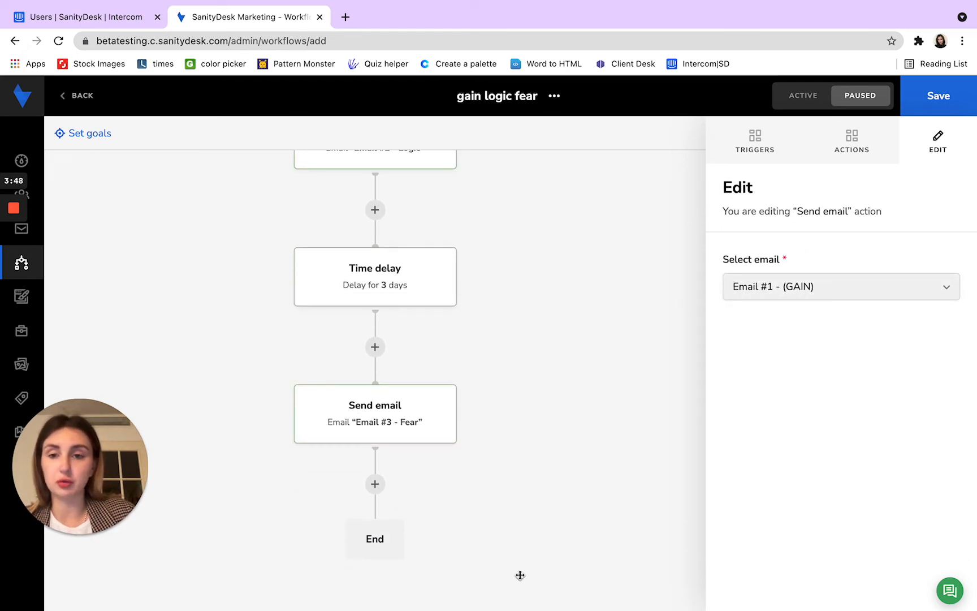
scroll(485, 434, "up", 5)
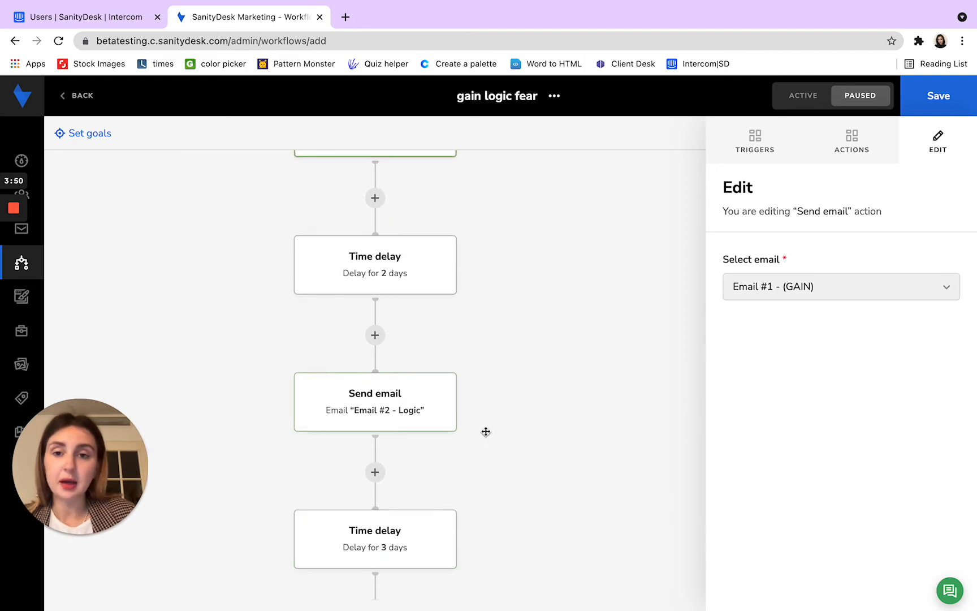
scroll(482, 428, "up", 2)
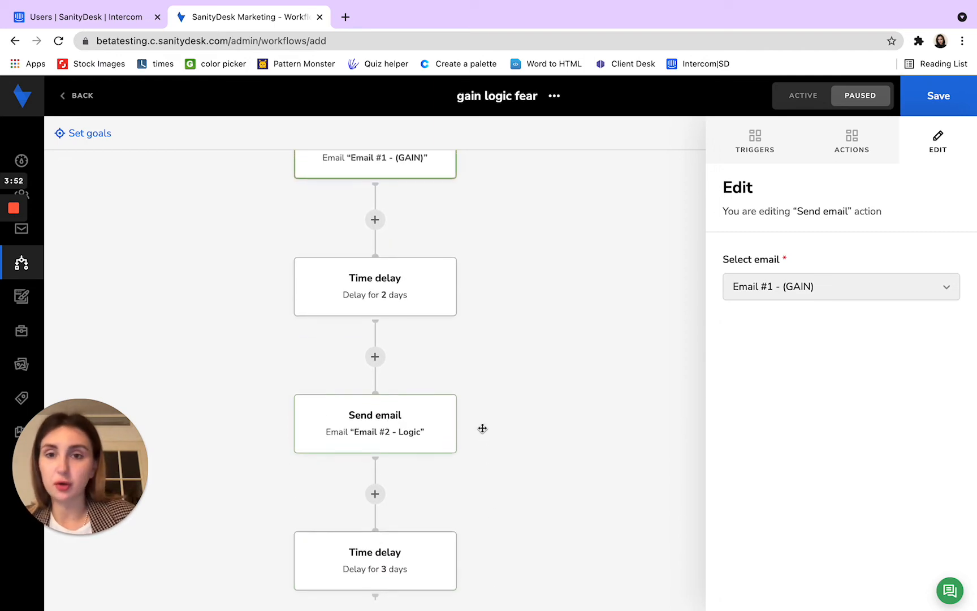
scroll(482, 429, "up", 6)
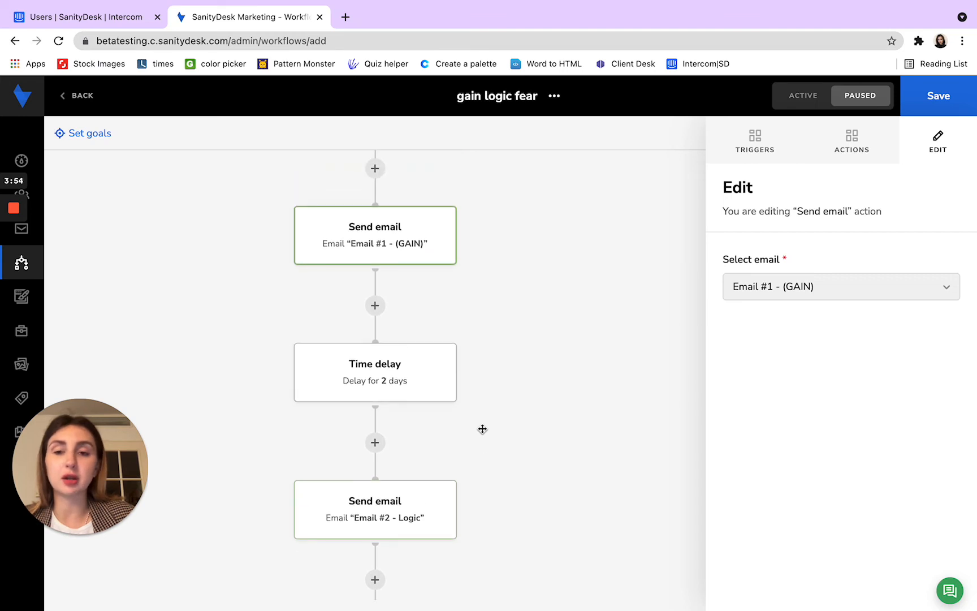
scroll(482, 429, "up", 2)
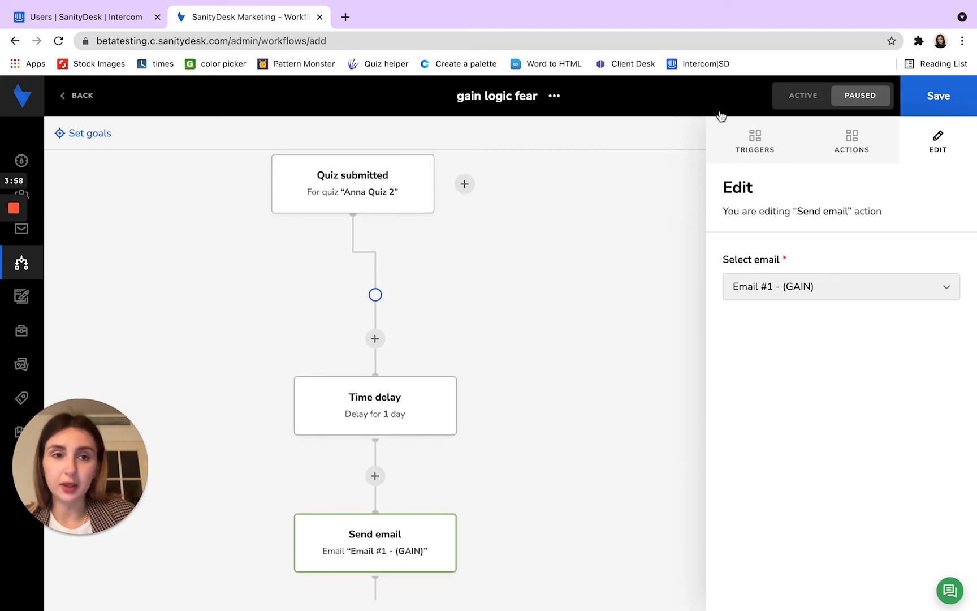
Switch the "gain logic fear" workflow to Active and save it
left_click(795, 99)
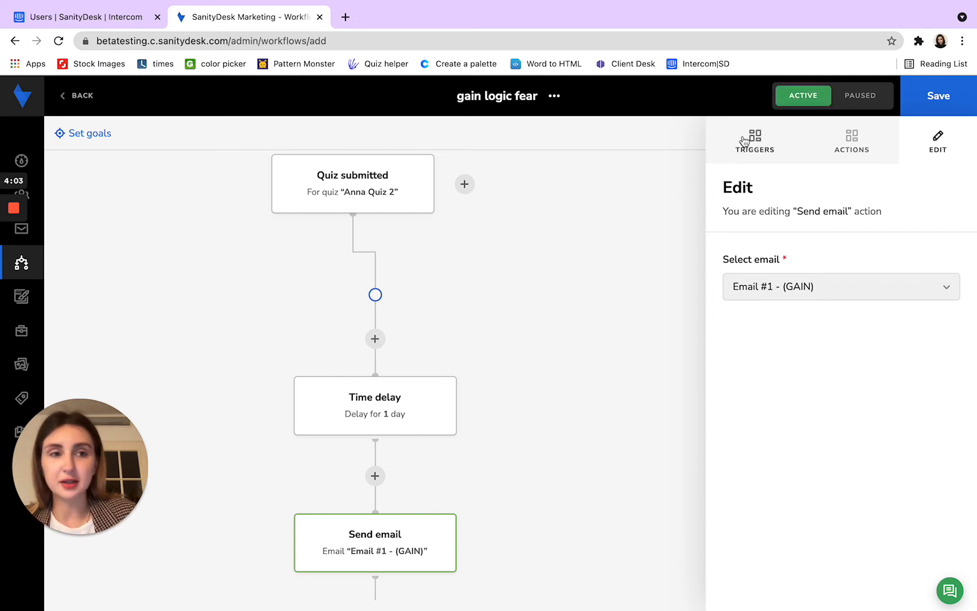
left_click(965, 108)
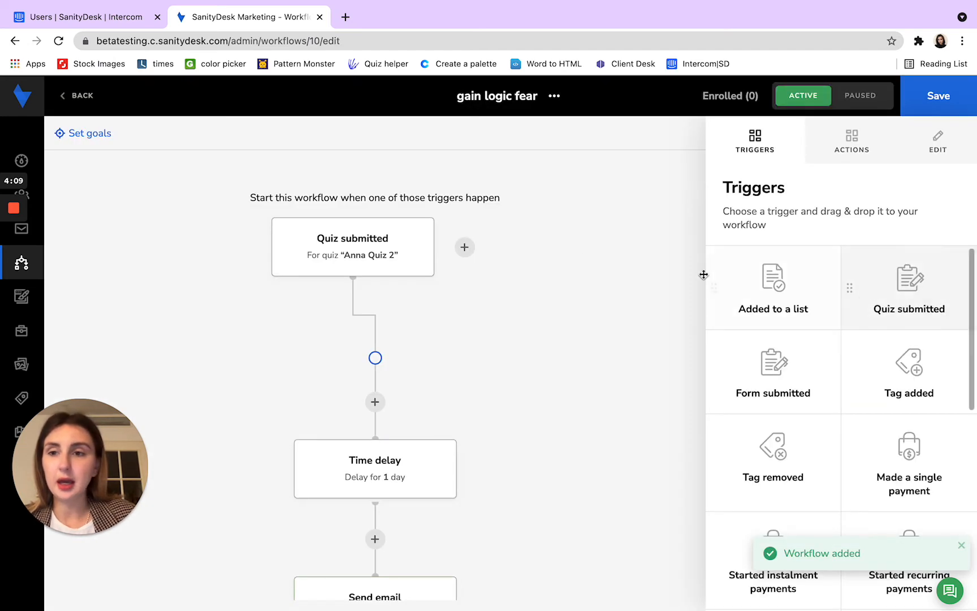
Leave the editor for the Workflows list, accepting the unsaved-changes prompt, and check the total enrolled for "gain logic fear"
left_click(35, 266)
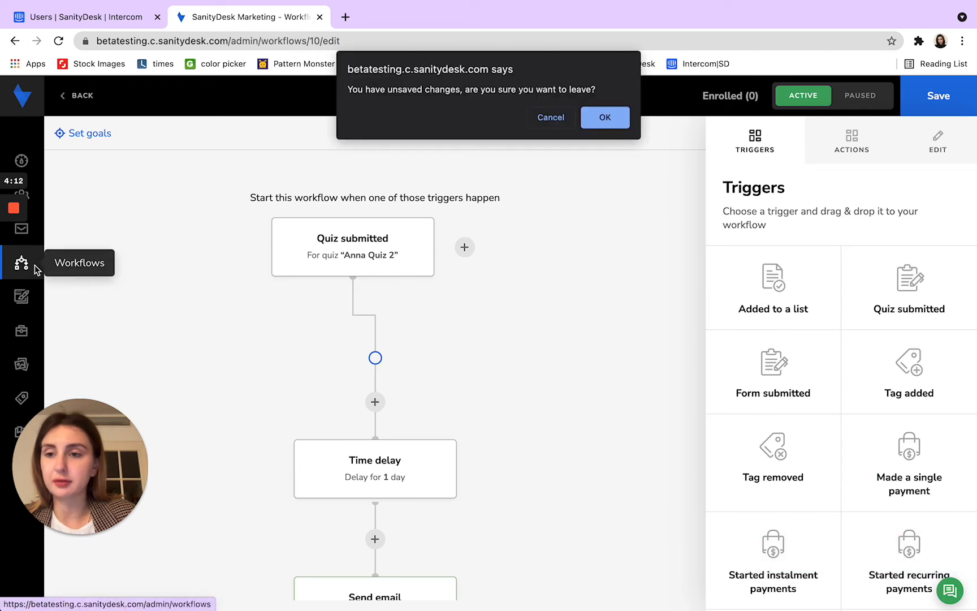
left_click(604, 117)
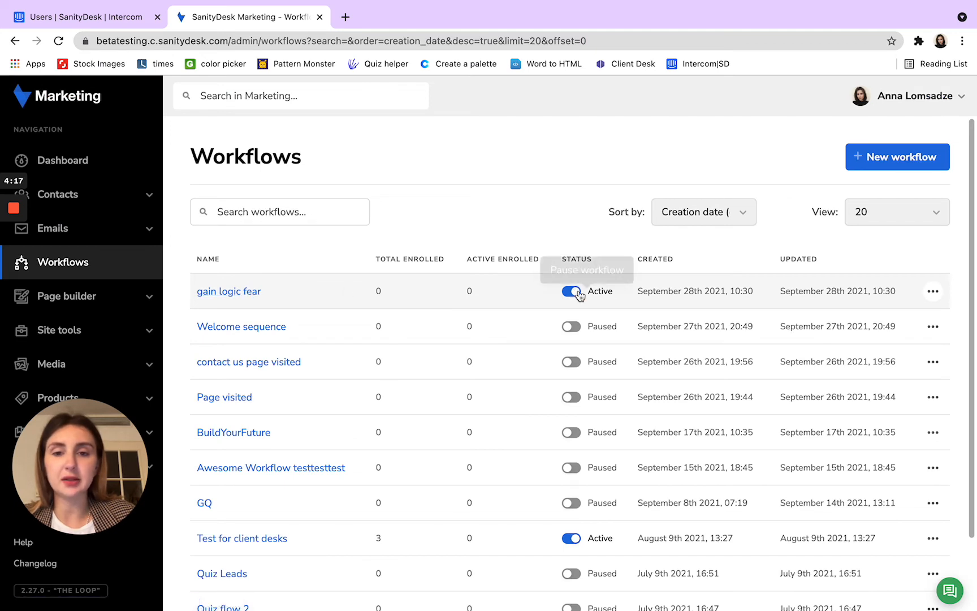
left_click_drag(377, 289, 413, 295)
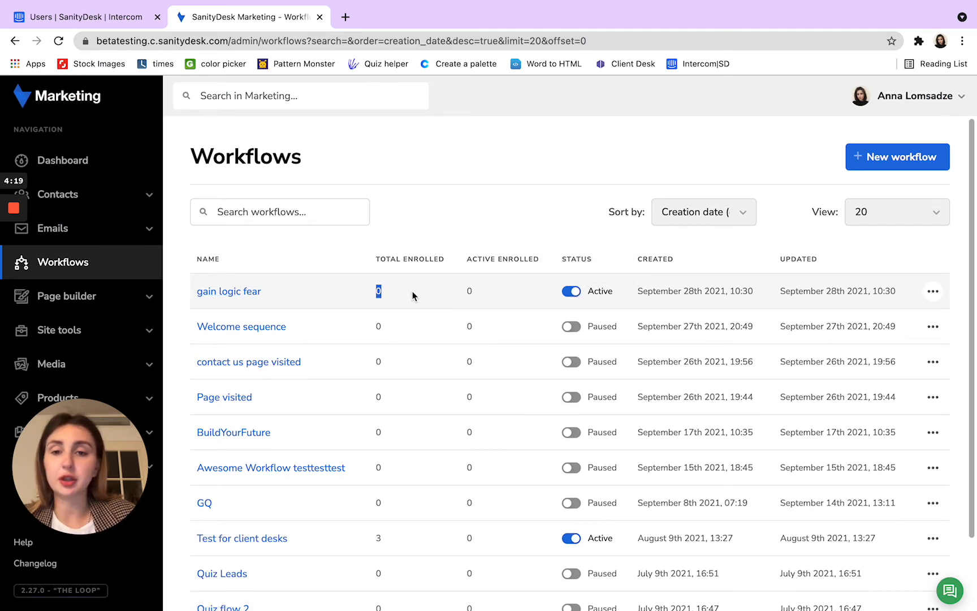
Look through the users offered when running "gain logic fear" for a single user, and close the dialog without running it
left_click(469, 292)
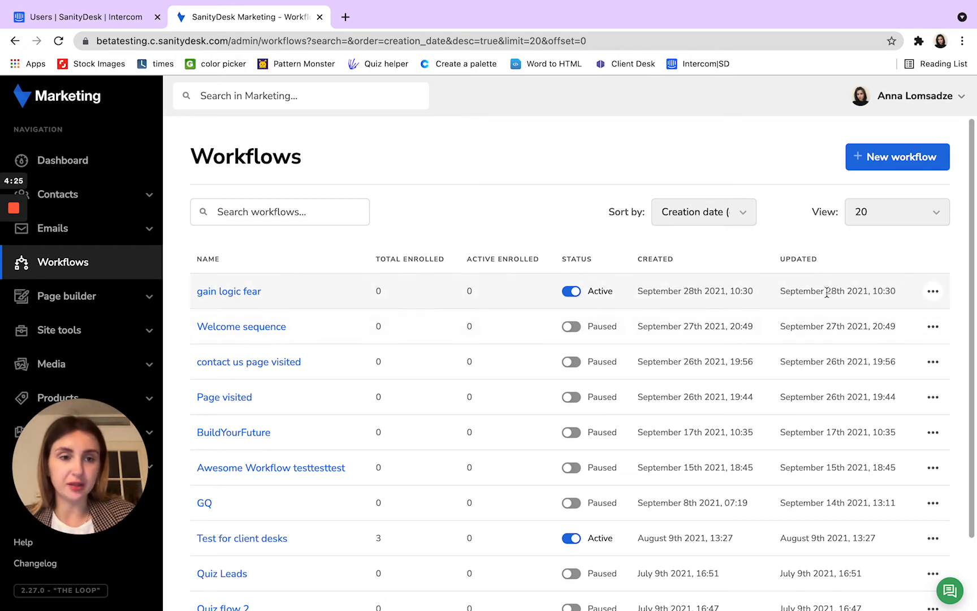
left_click(934, 298)
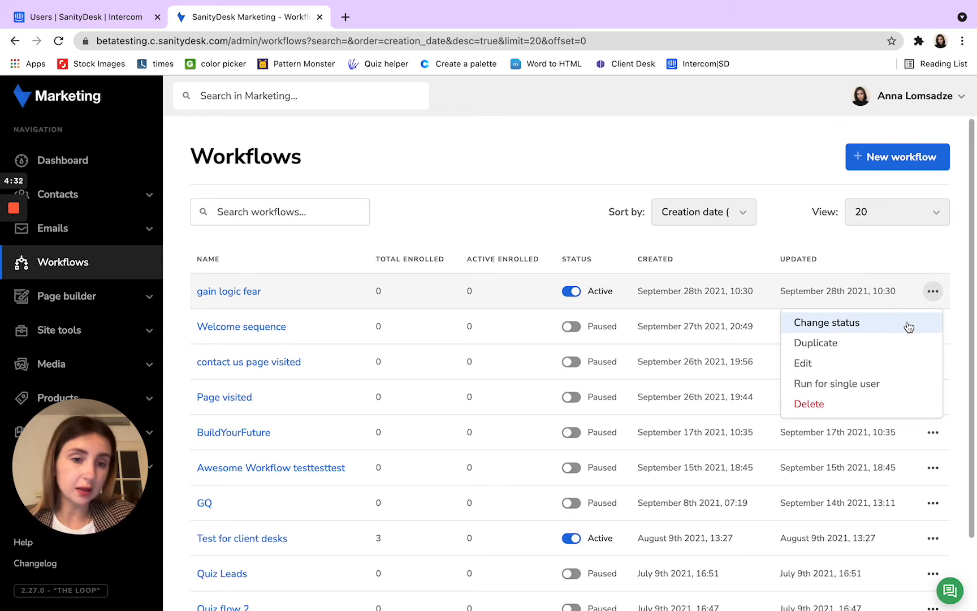
left_click(905, 384)
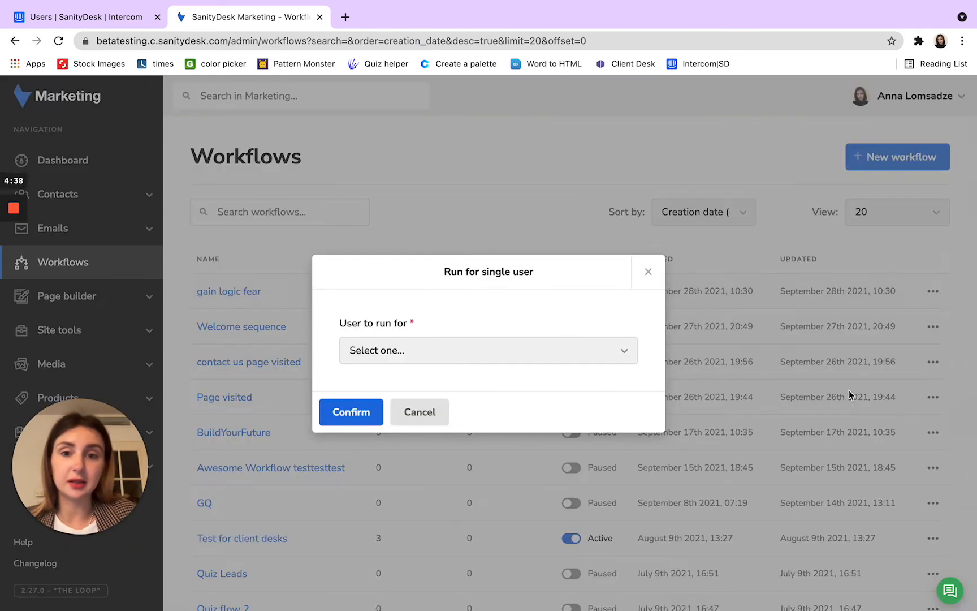
left_click(537, 349)
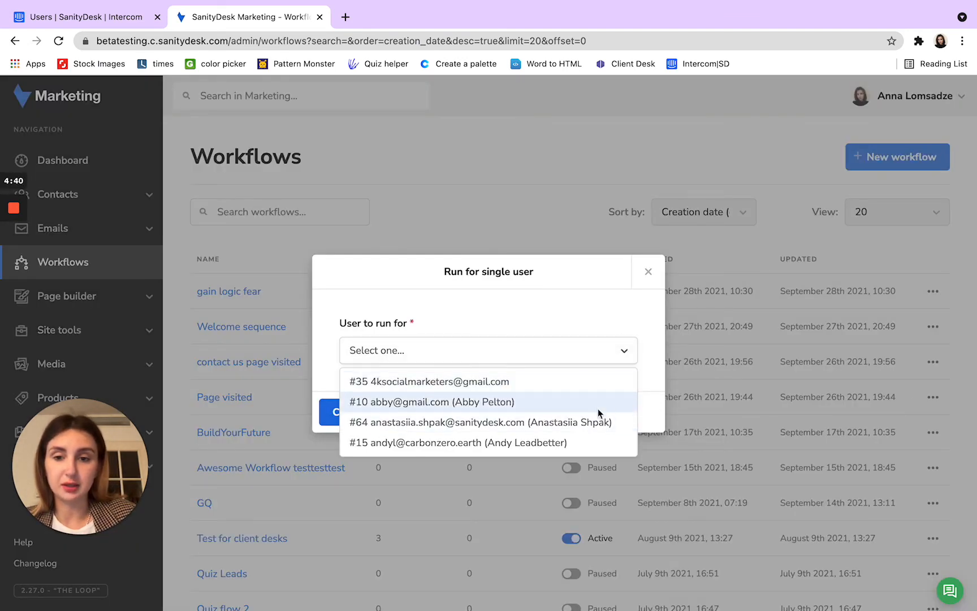
scroll(483, 424, "down", 1)
scroll(483, 425, "down", 2)
scroll(483, 425, "up", 3)
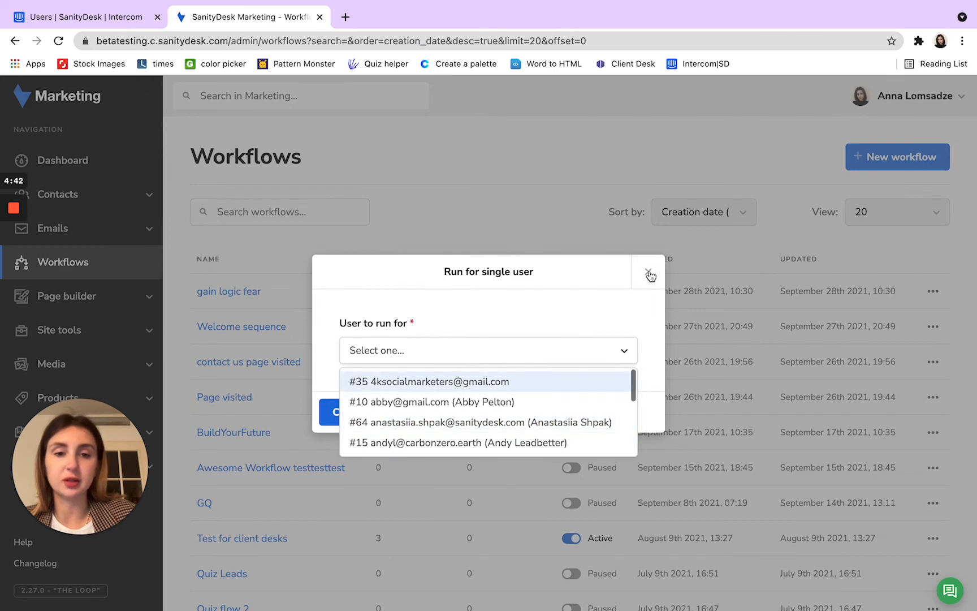
left_click(648, 272)
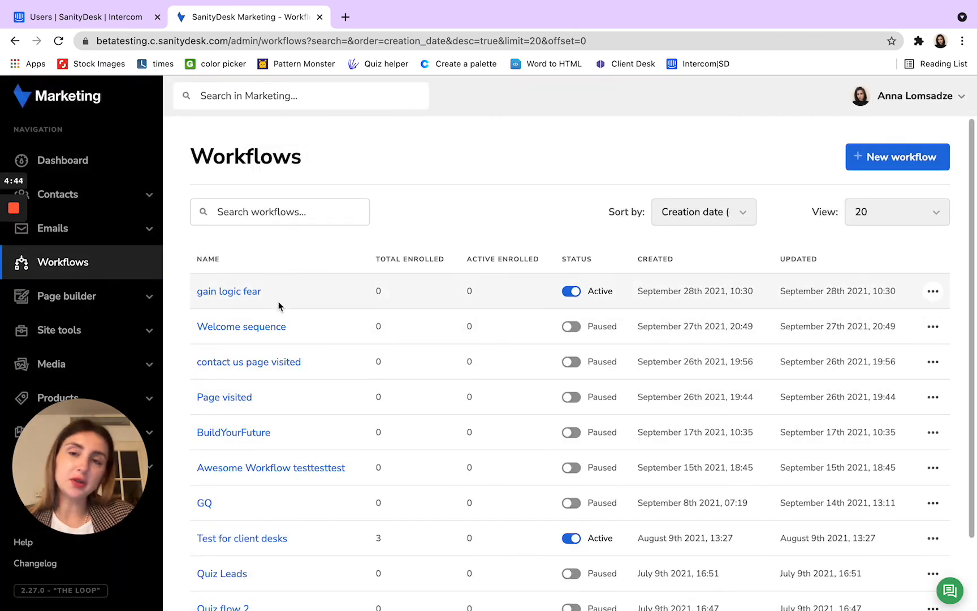
Reopen the "gain logic fear" workflow for editing and review its quiz trigger, first time delay and first email
left_click(241, 294)
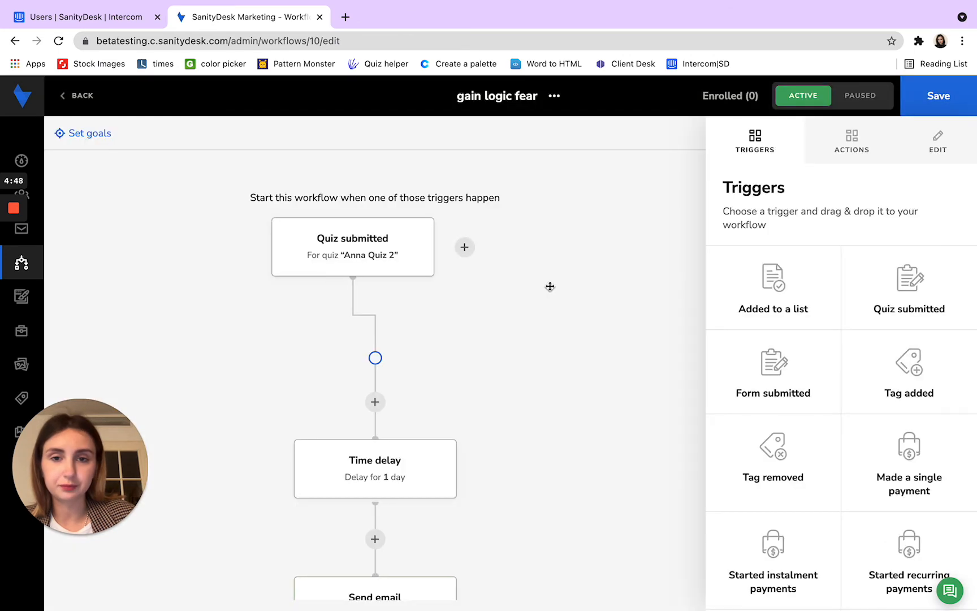
scroll(549, 286, "down", 5)
scroll(484, 320, "up", 5)
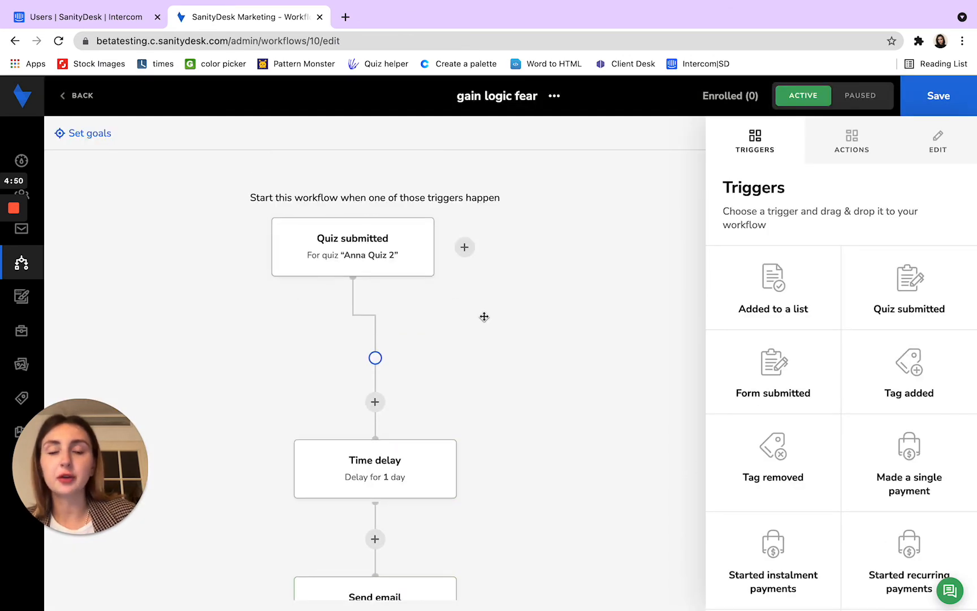
scroll(483, 315, "down", 1)
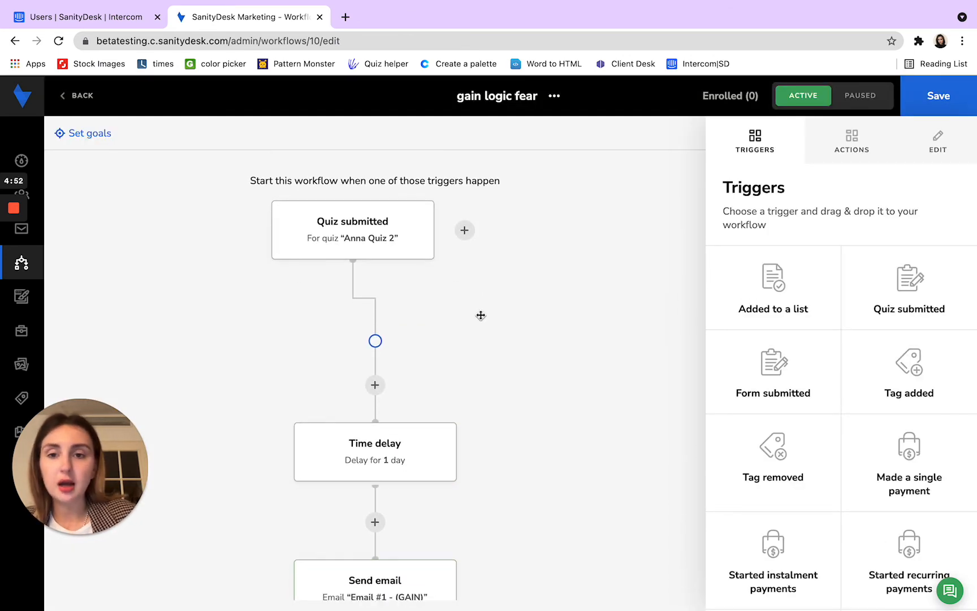
scroll(481, 315, "down", 2)
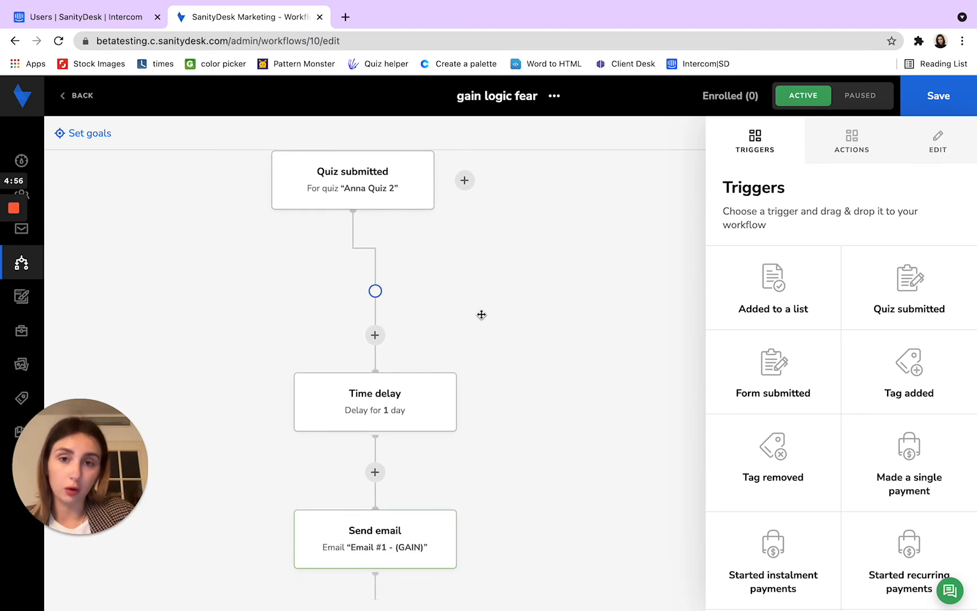
scroll(481, 314, "down", 3)
scroll(481, 313, "up", 5)
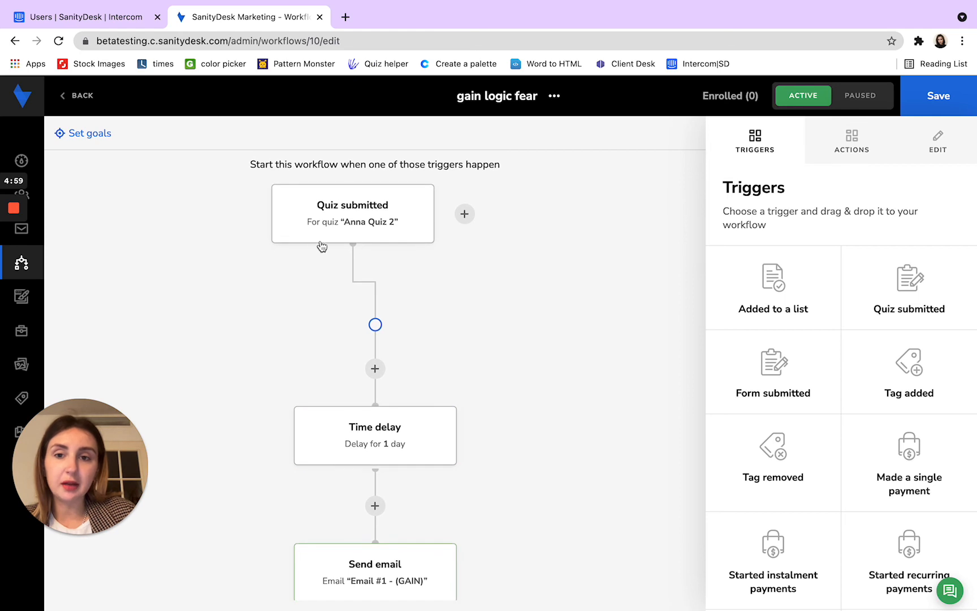
mouse_move(388, 240)
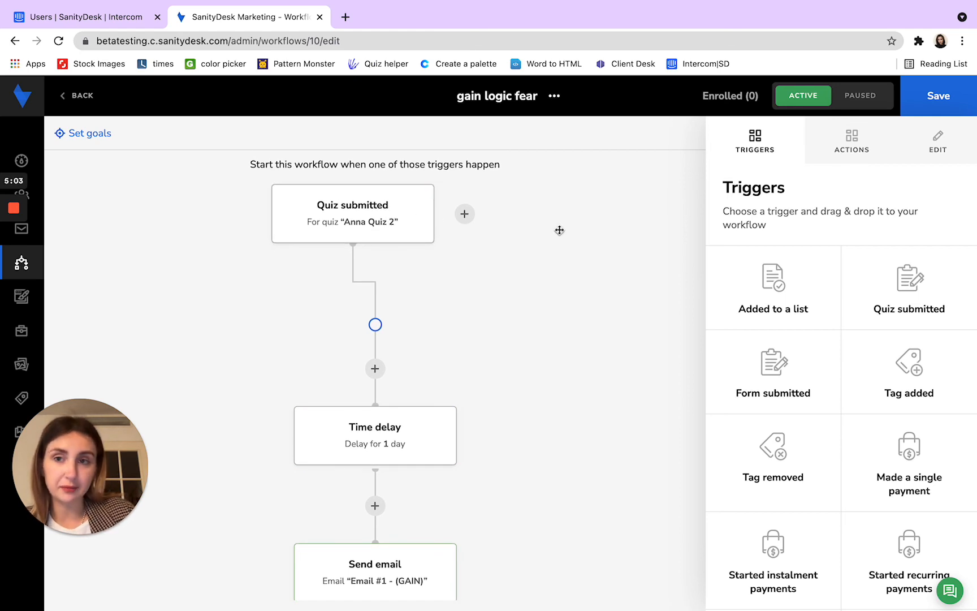
scroll(430, 246, "down", 3)
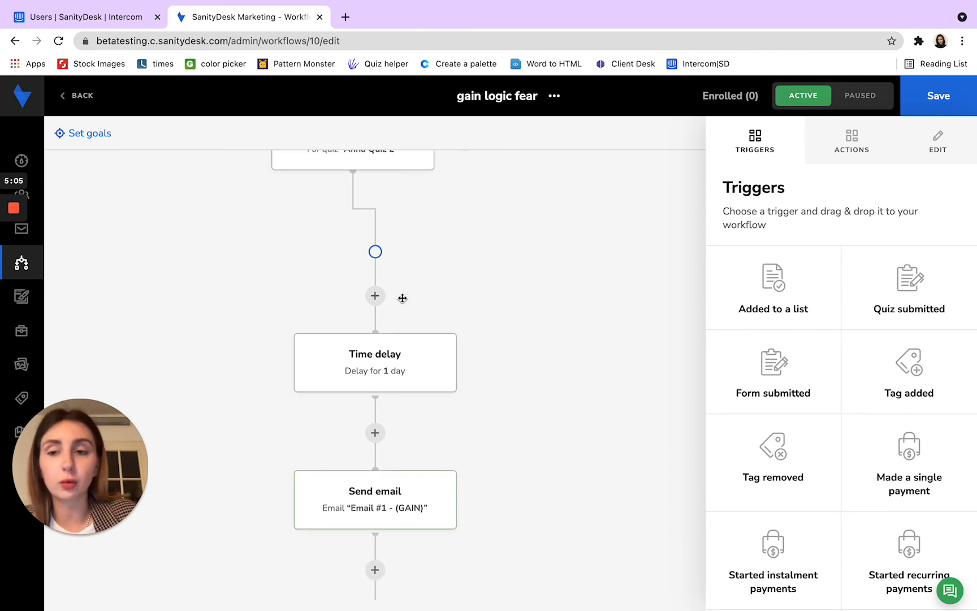
scroll(402, 298, "up", 1)
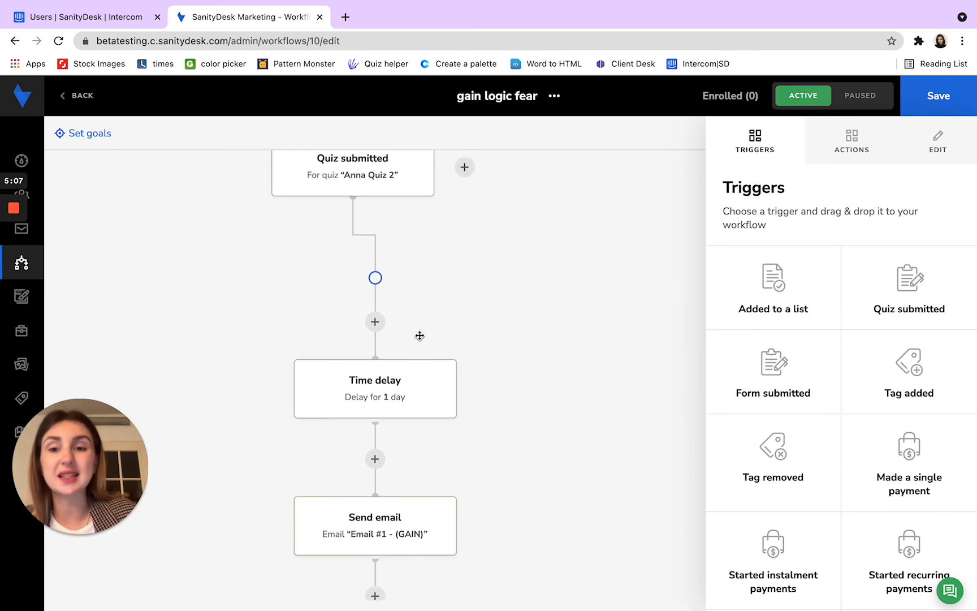
scroll(326, 293, "up", 3)
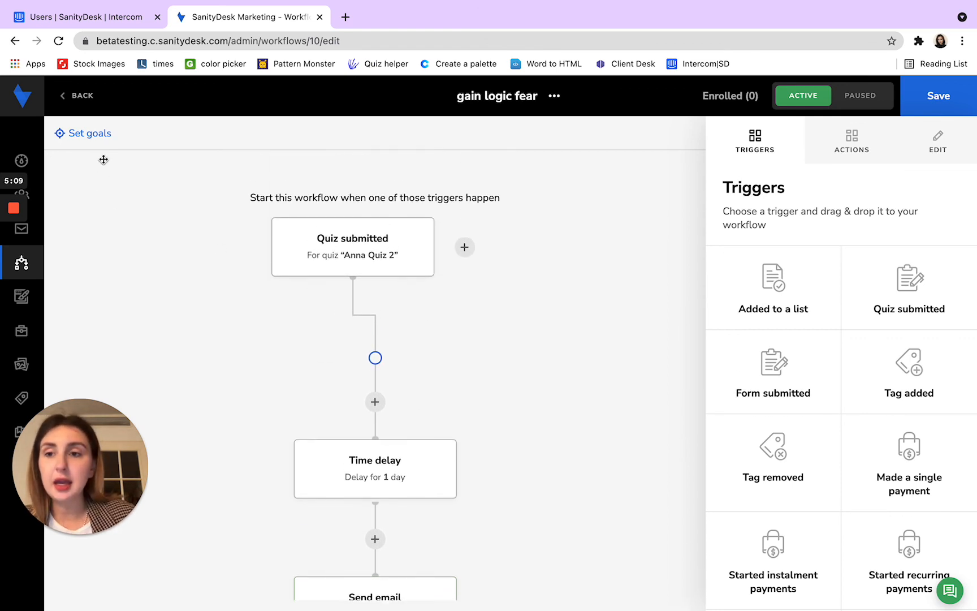
Start setting a goal for the workflow and name it "Call scheduled"
left_click(103, 140)
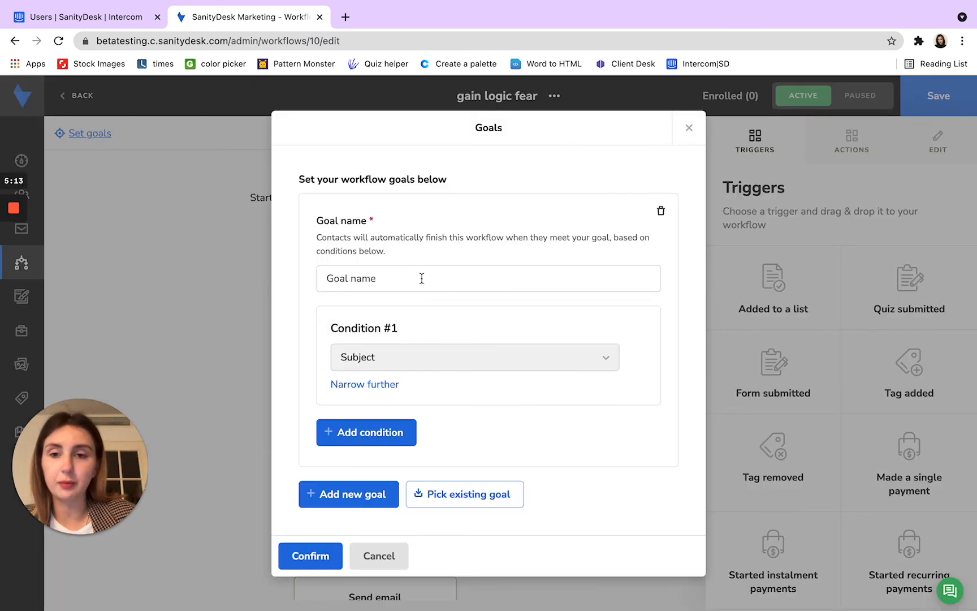
left_click(422, 278)
type("Call scheduled")
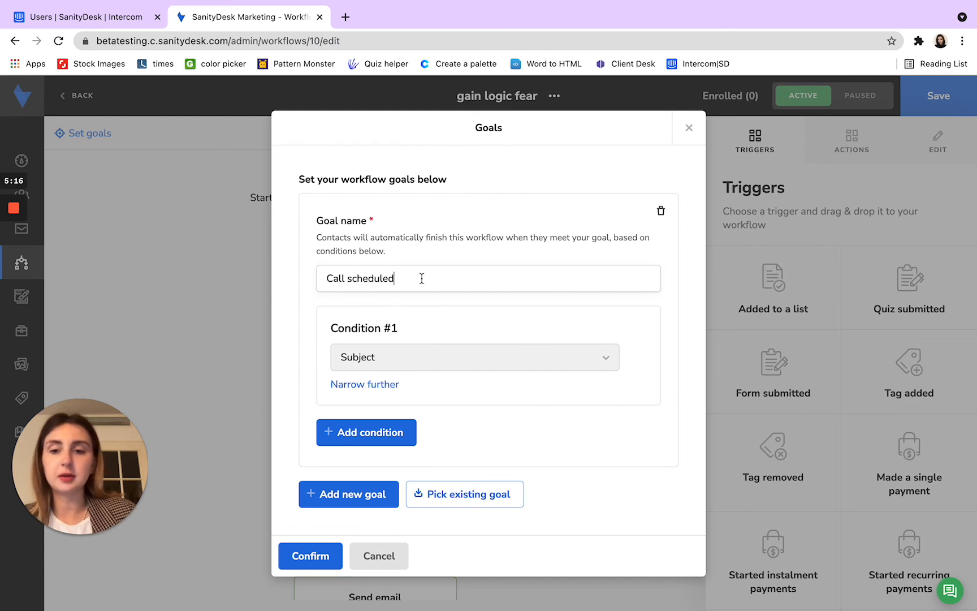
Base the goal's first condition on the property key "Pages visited" with the comparison "Contains exact value"
left_click(453, 357)
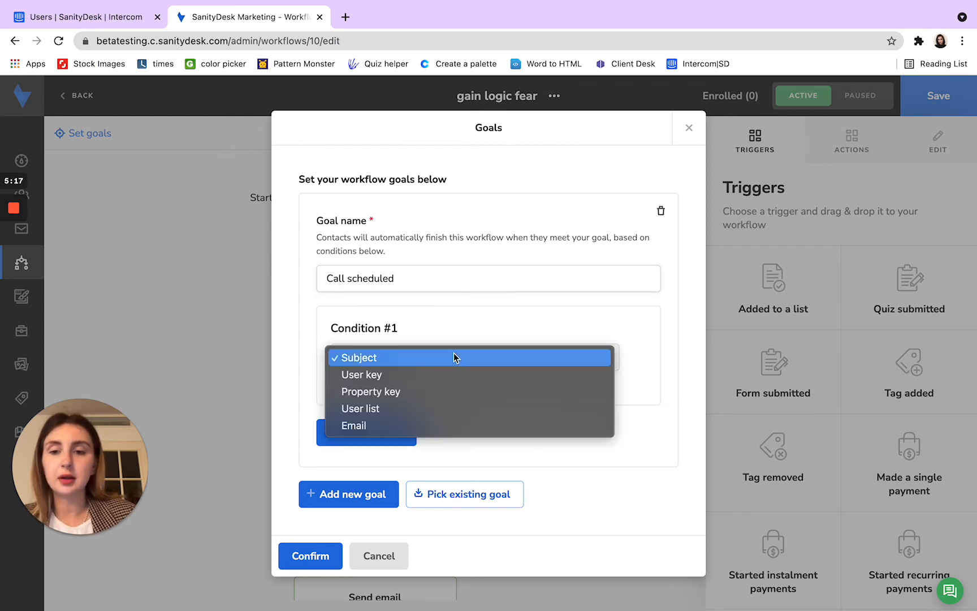
left_click(482, 390)
scroll(432, 363, "down", 1)
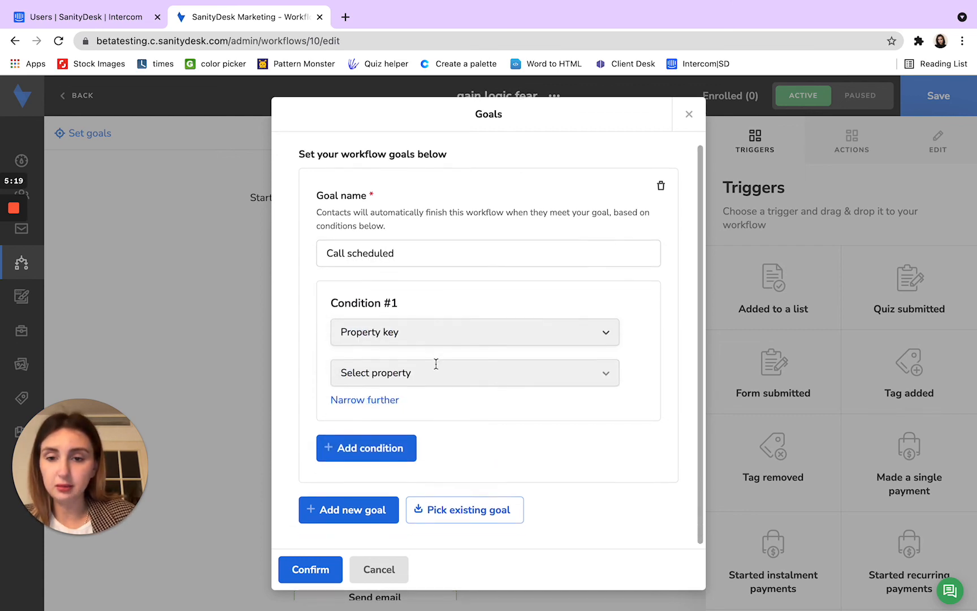
left_click(432, 370)
scroll(441, 407, "down", 3)
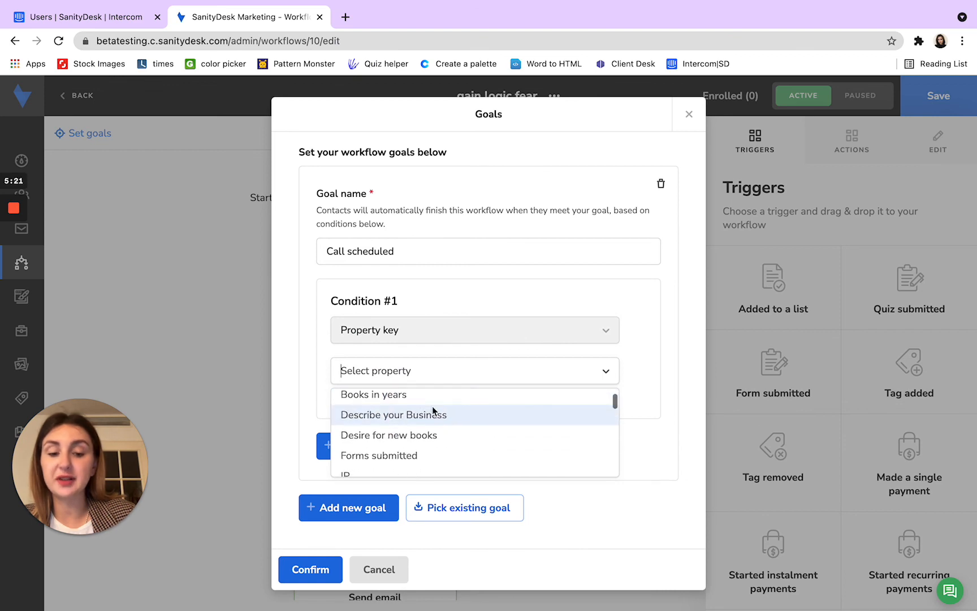
type("page")
left_click(421, 413)
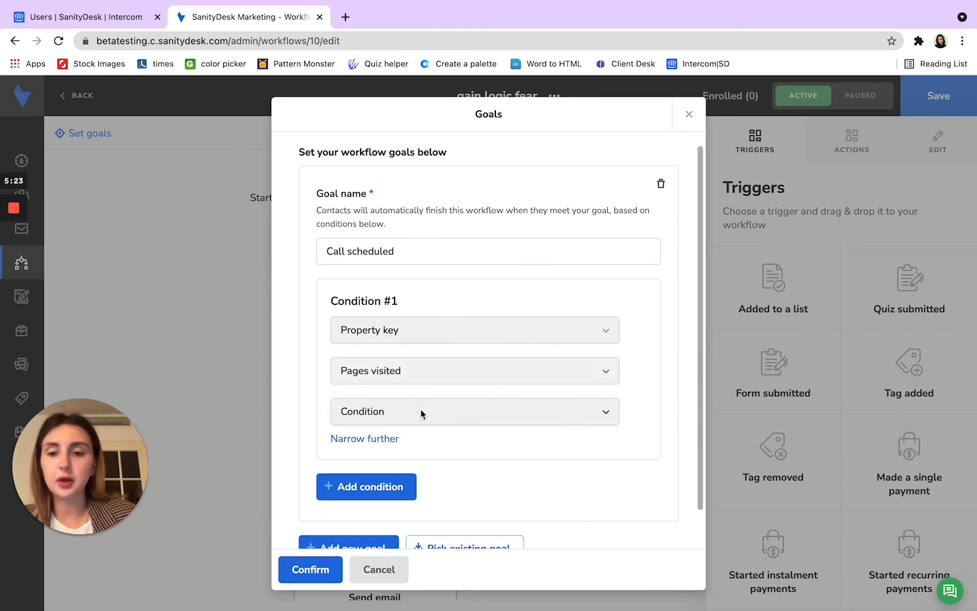
left_click(421, 411)
left_click(458, 446)
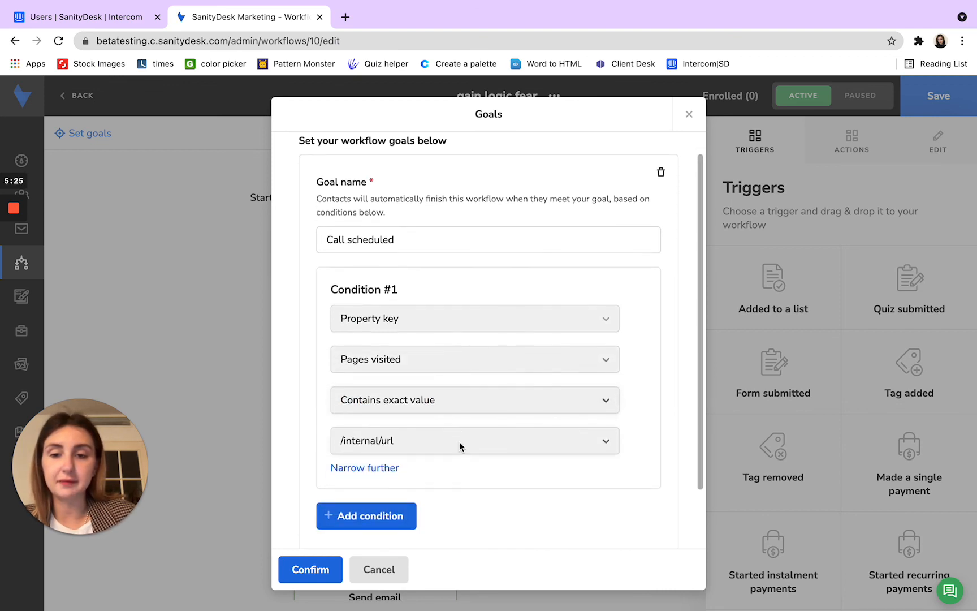
Find the schedule pages, choose /ZPkPvYLk6dnykfgw/schedule (Page) as the condition's value, and confirm the goal
scroll(452, 418, "down", 3)
left_click(443, 384)
type("schedule")
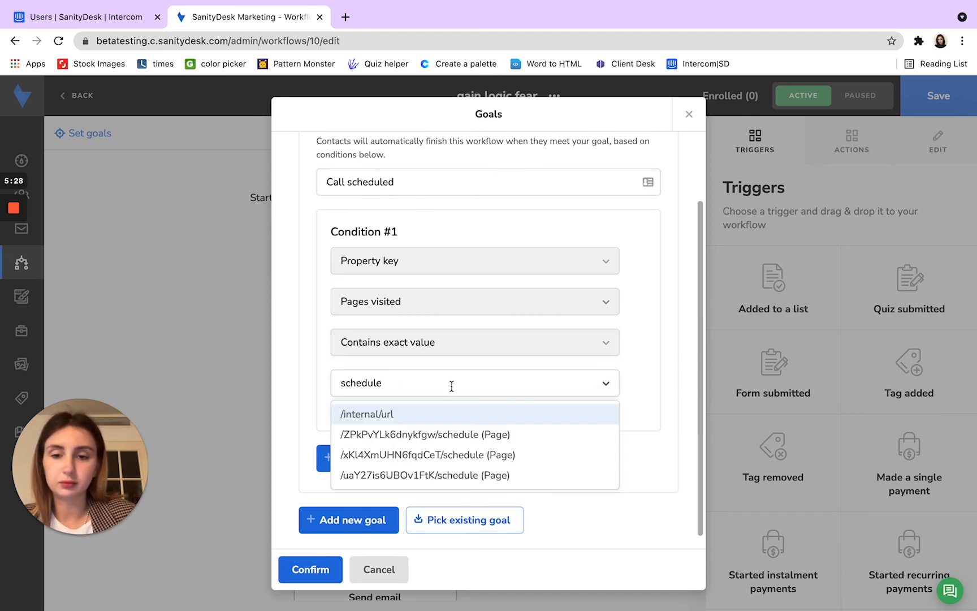
left_click(512, 435)
scroll(497, 443, "up", 2)
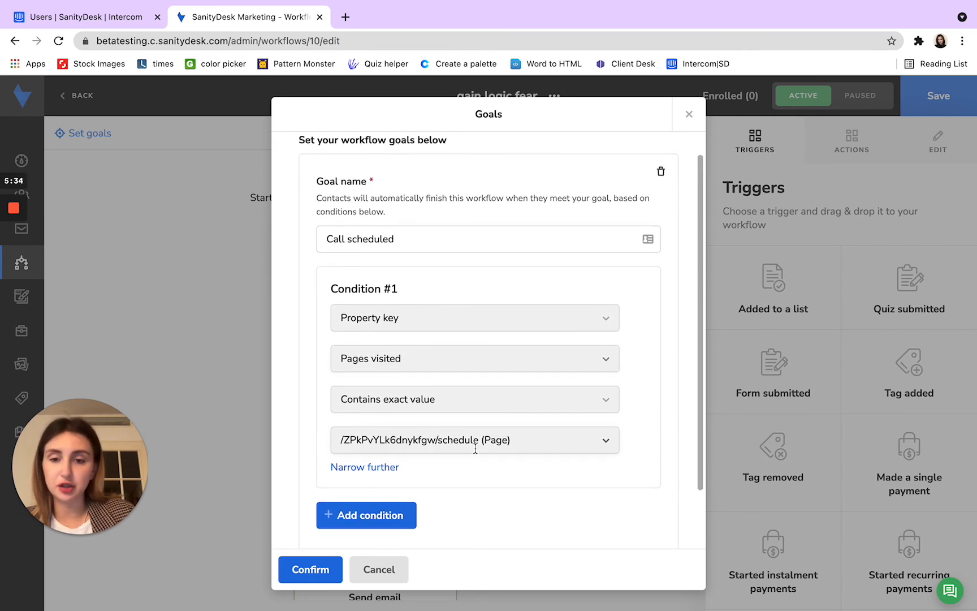
left_click(308, 568)
Look over the workflow's sequence of time delays and emails, from the first delay to the third and back
scroll(403, 459, "down", 2)
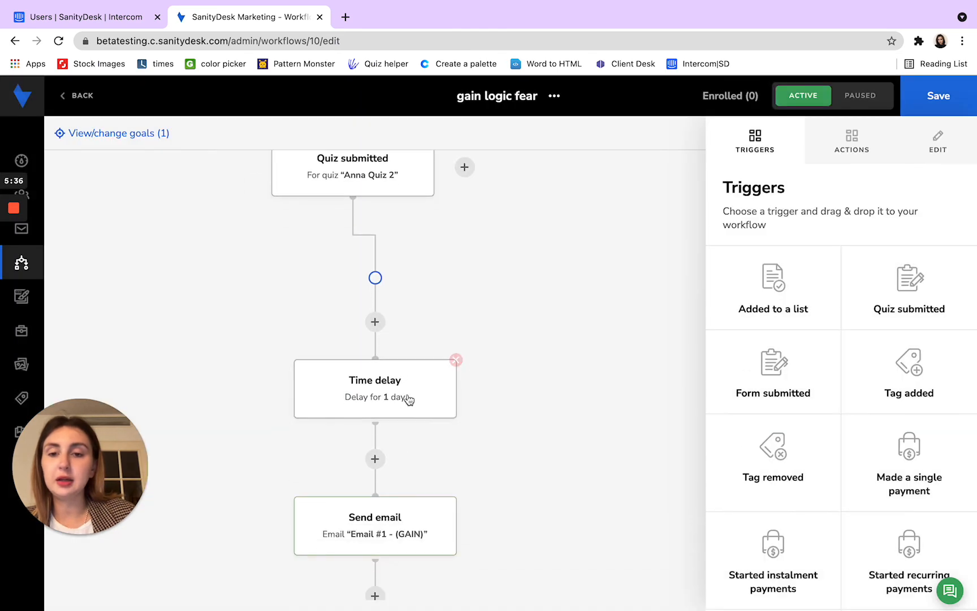
scroll(415, 377, "down", 6)
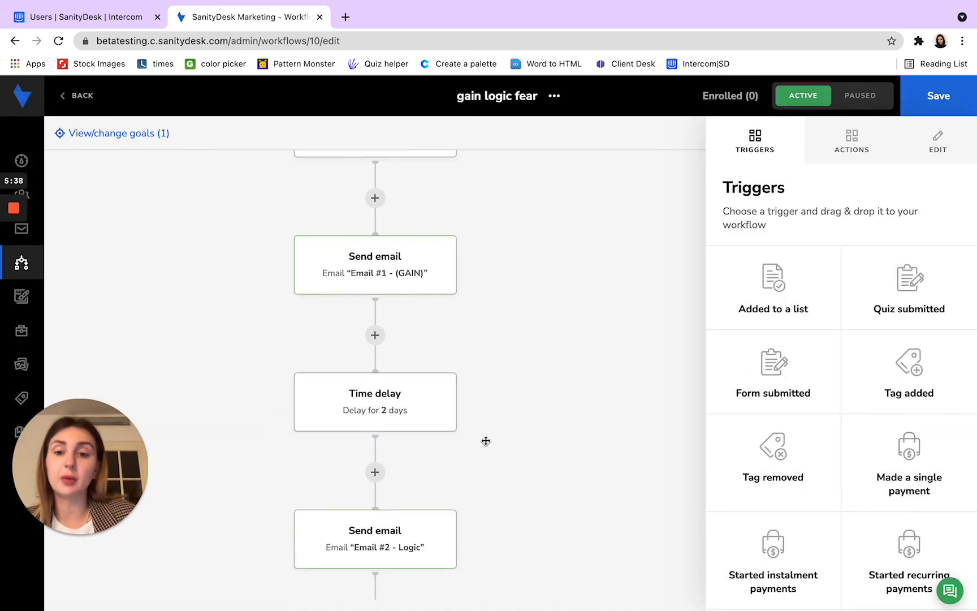
scroll(497, 460, "down", 2)
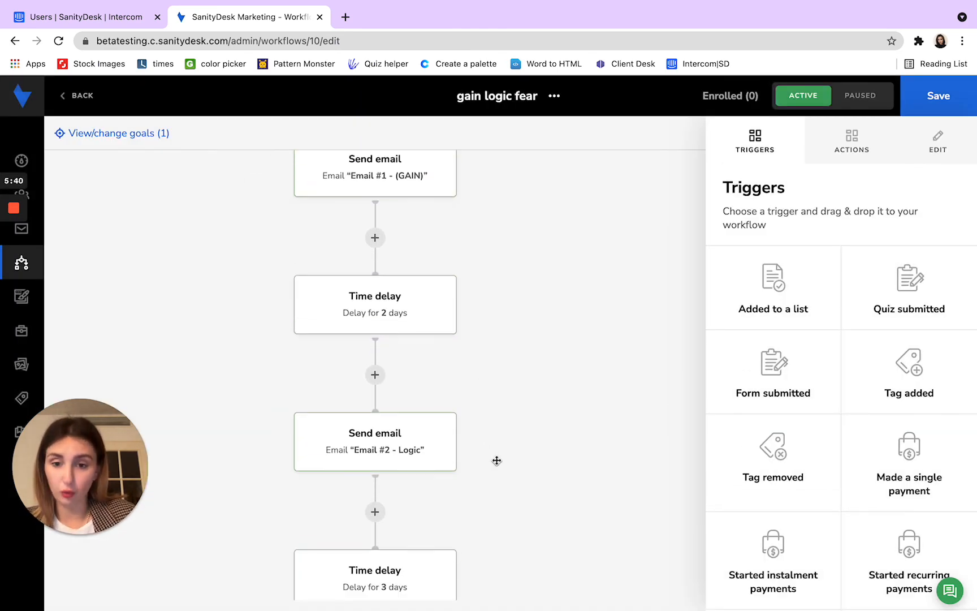
scroll(496, 459, "down", 2)
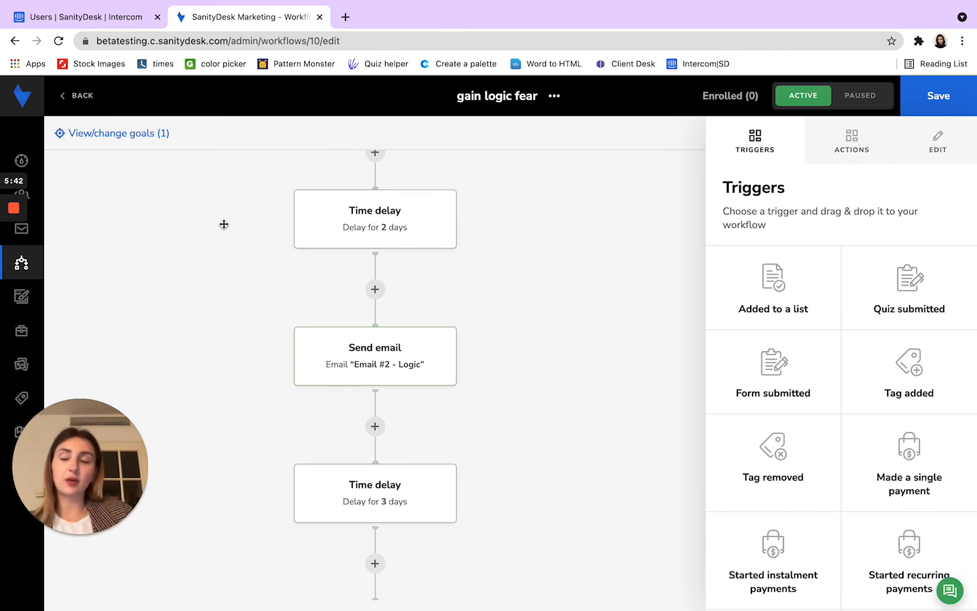
scroll(224, 224, "up", 3)
scroll(423, 222, "up", 3)
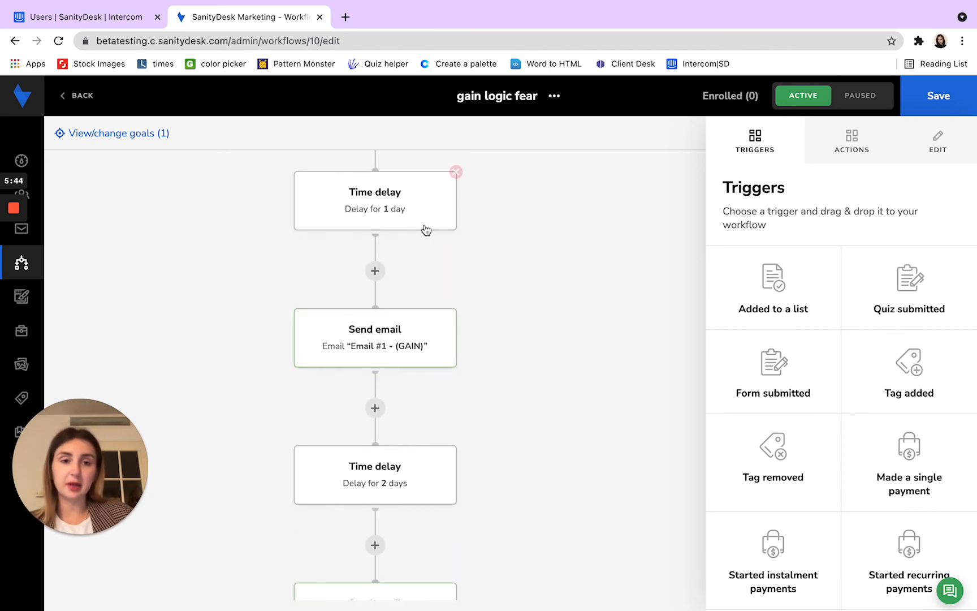
scroll(426, 229, "up", 3)
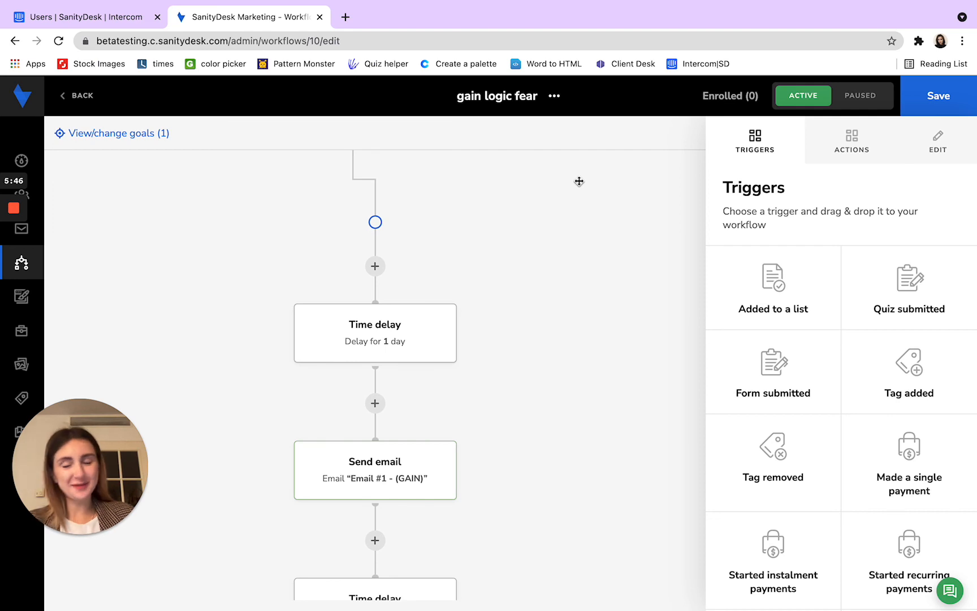